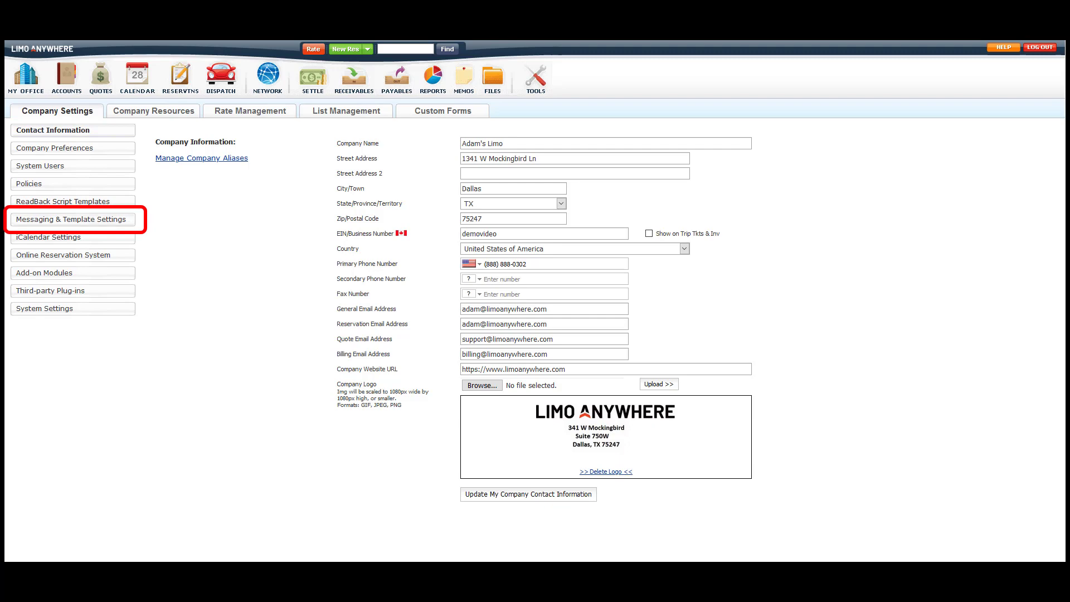
# Open the Email Res Manifest schedule in messaging settings and keep it Enabled.
pyautogui.click(73, 219)
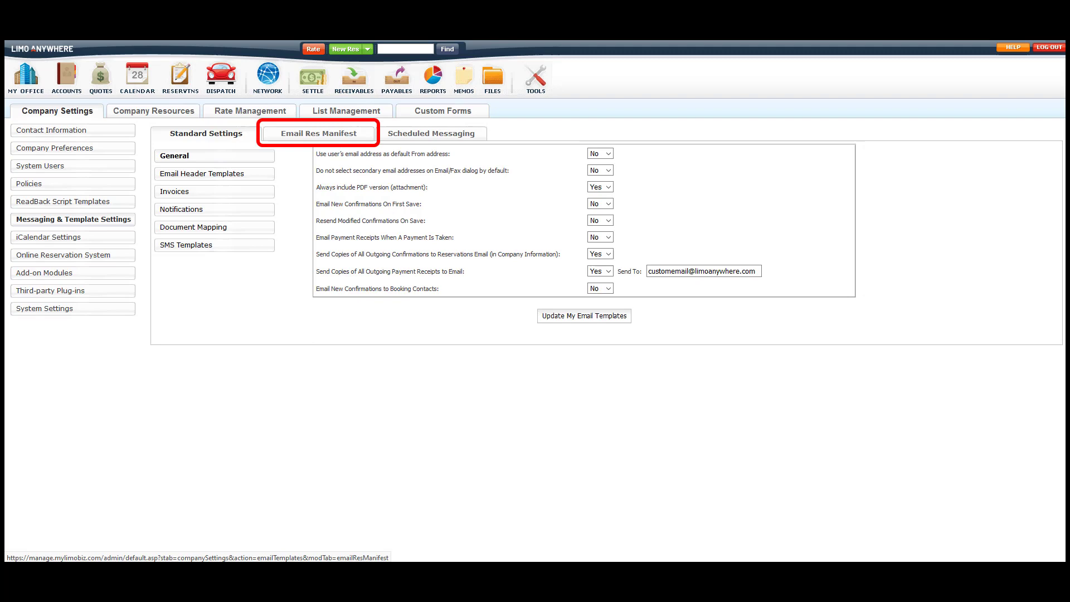
pyautogui.click(319, 134)
pyautogui.click(216, 179)
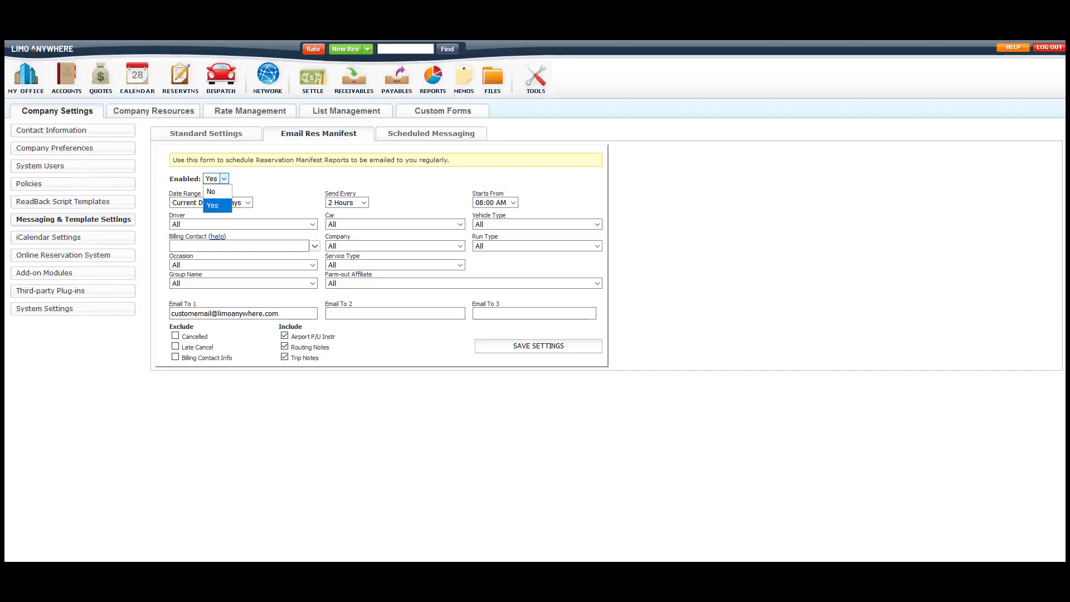
pyautogui.click(216, 179)
# Keep the range at Current Date +2 Days, sent every 2 Hours starting 08:00 AM.
pyautogui.click(248, 202)
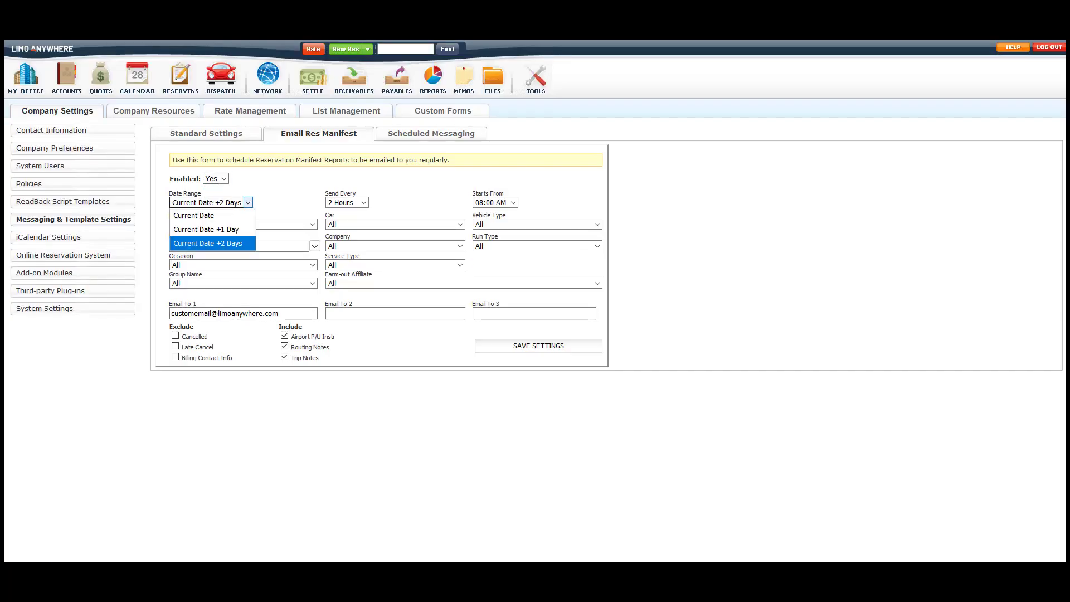
pyautogui.click(207, 243)
pyautogui.click(364, 202)
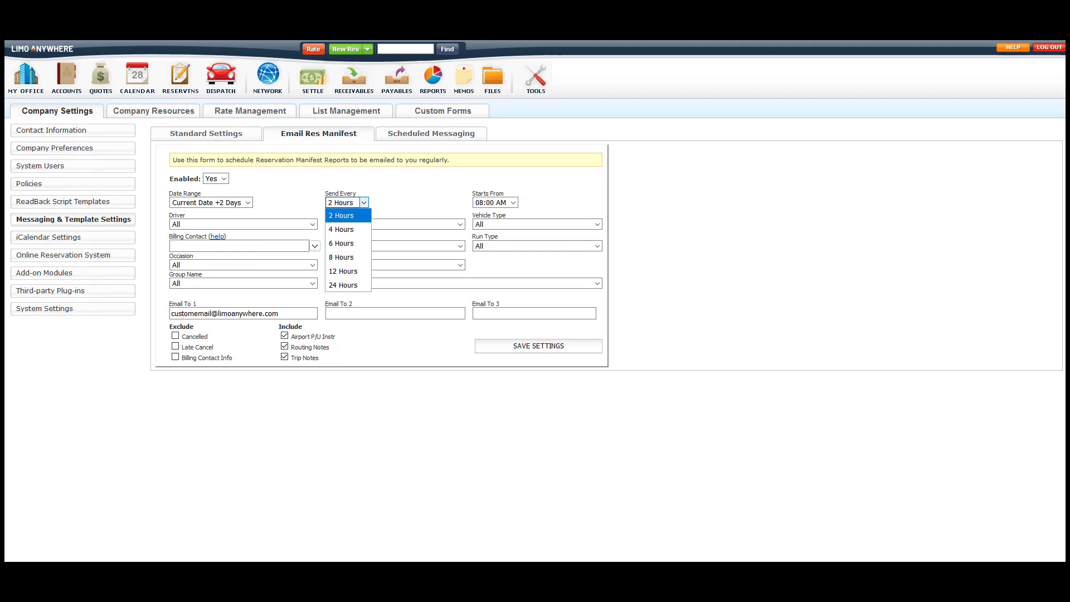
pyautogui.click(341, 215)
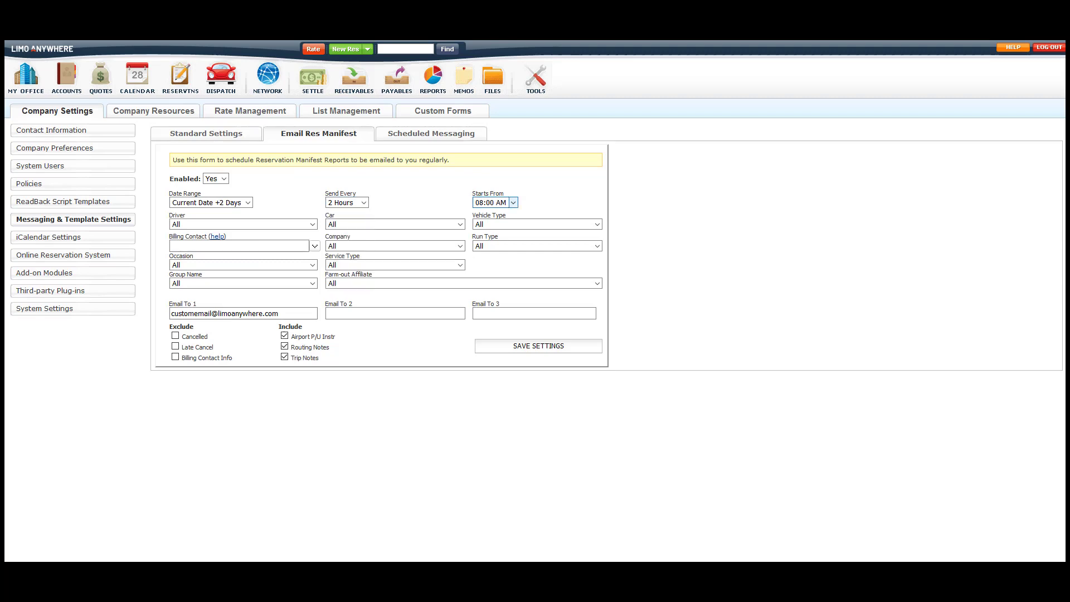
pyautogui.click(513, 203)
pyautogui.press('Return')
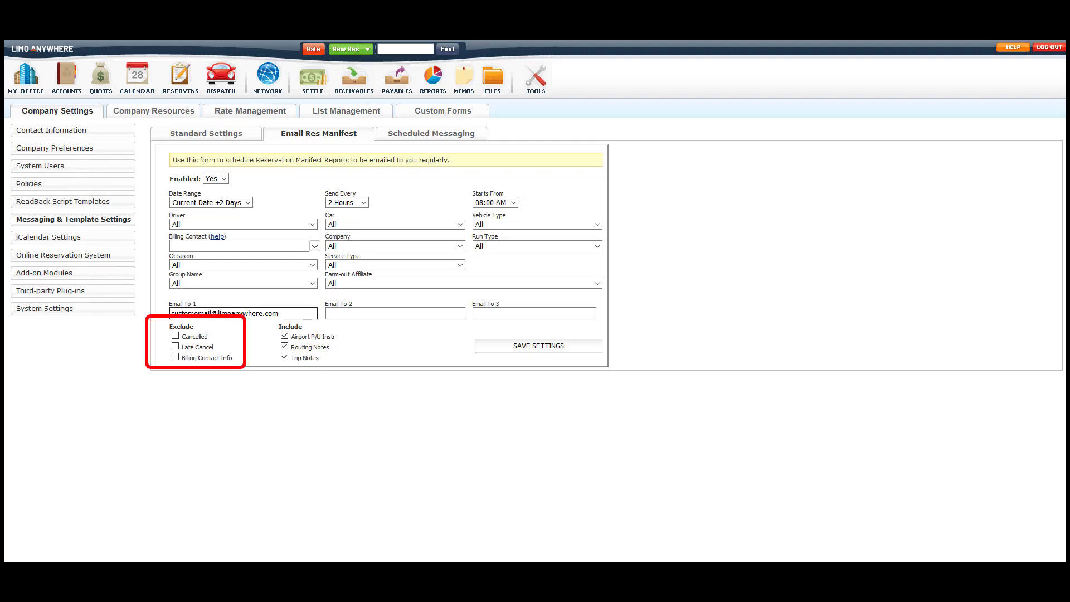
# Enter a second recipient e-mail address in Email To 2, then go back to Standard Settings.
pyautogui.click(395, 314)
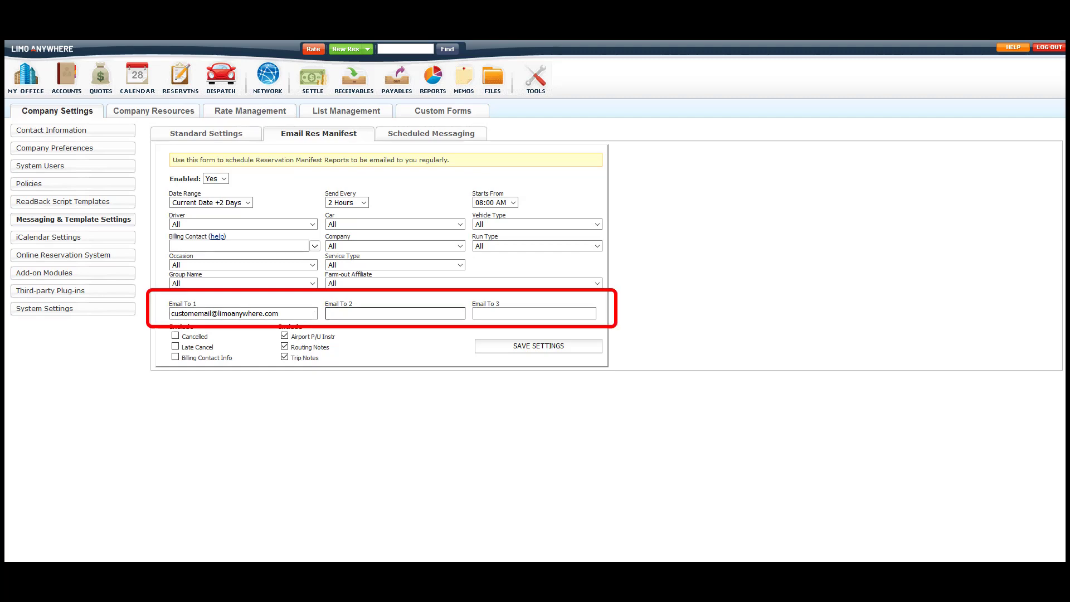
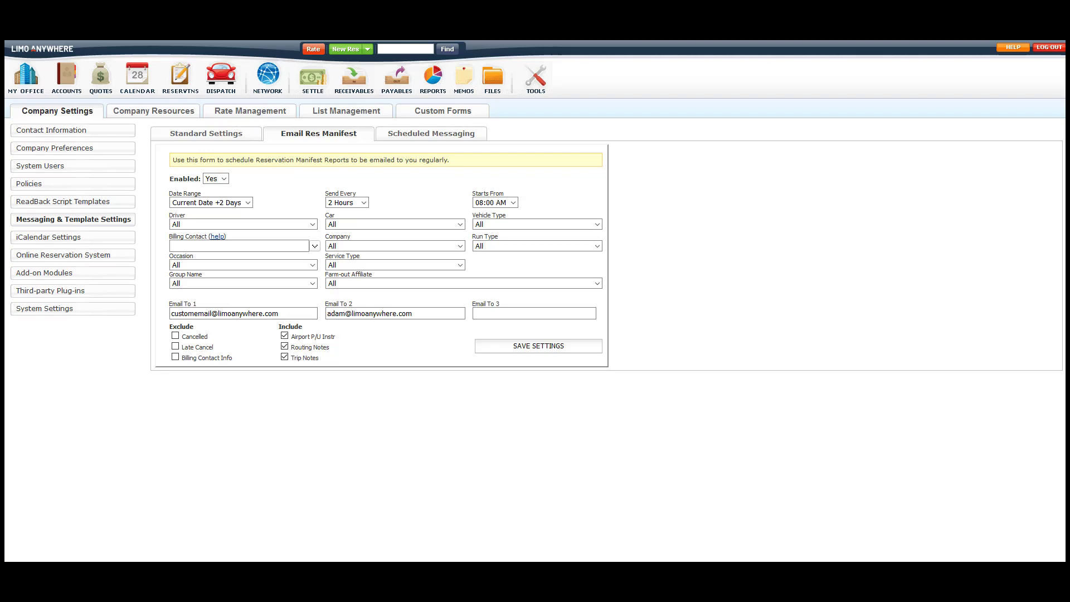
pyautogui.click(206, 133)
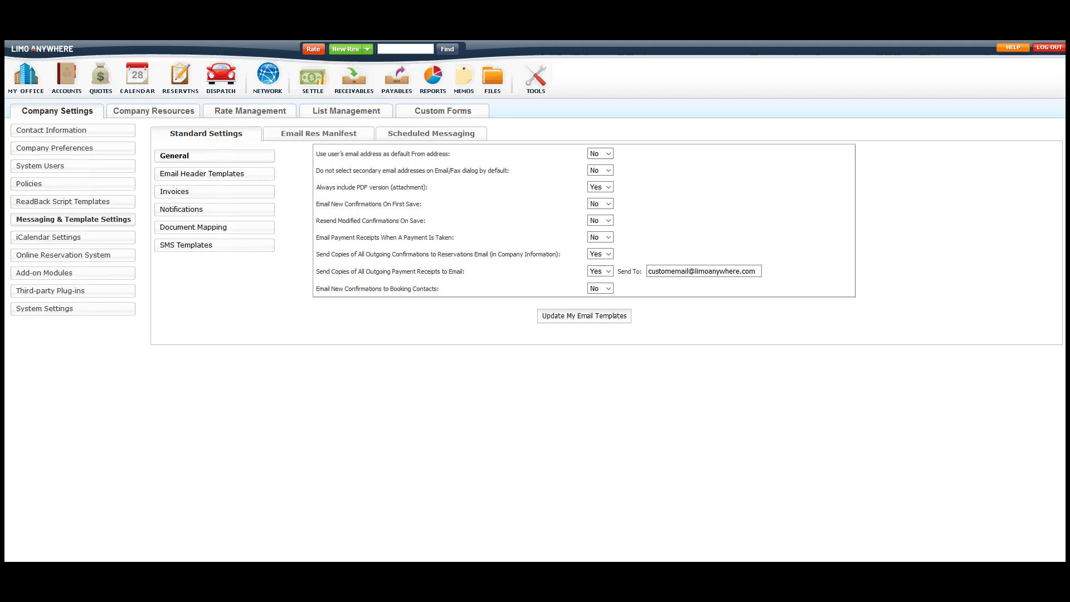
# Return to the company Contact Information page.
pyautogui.click(51, 130)
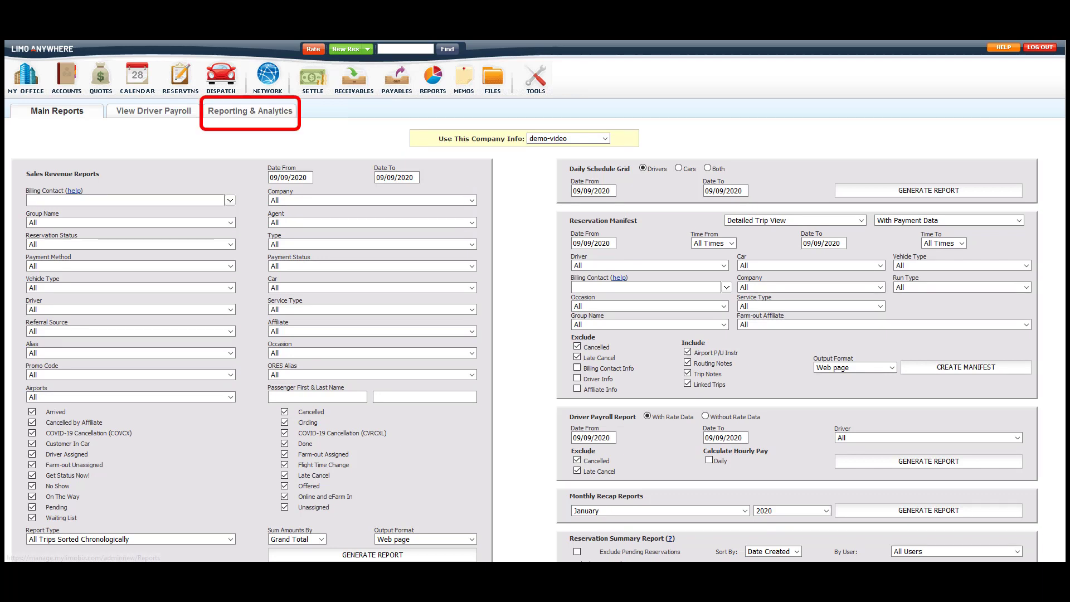
# Run Reservations > Reservation Manifest - Detailed for This Month, 09/01/2020 - 09/30/2020.
pyautogui.click(256, 113)
pyautogui.click(457, 236)
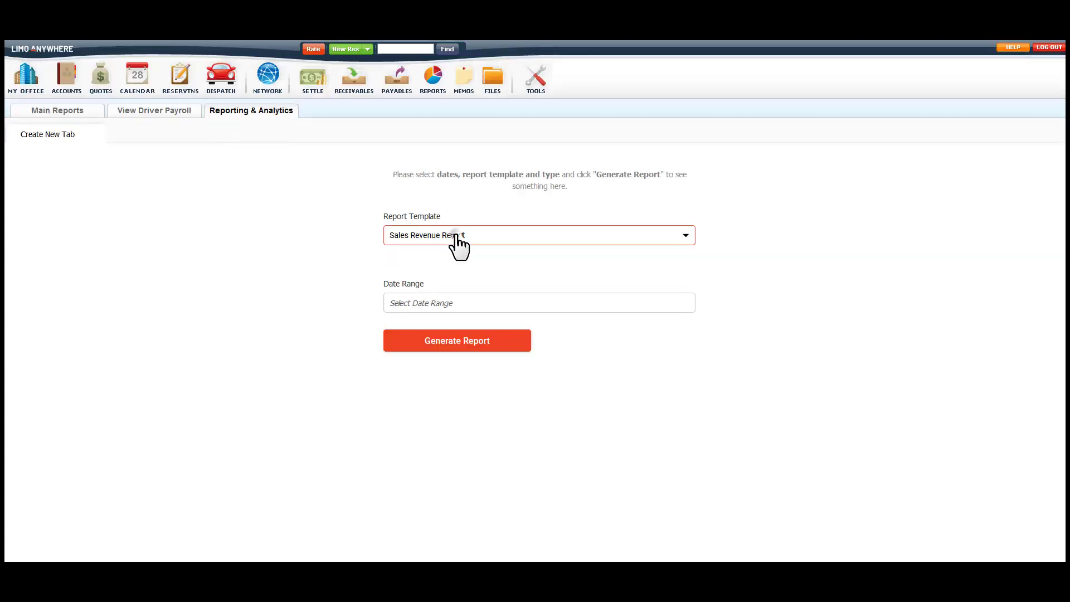
pyautogui.click(443, 309)
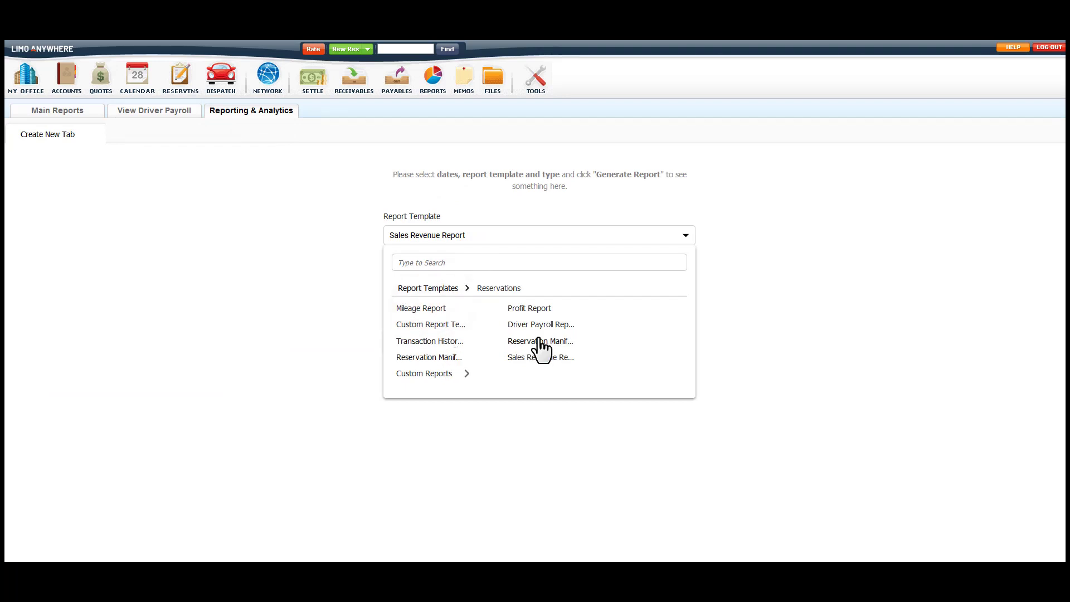
pyautogui.click(446, 358)
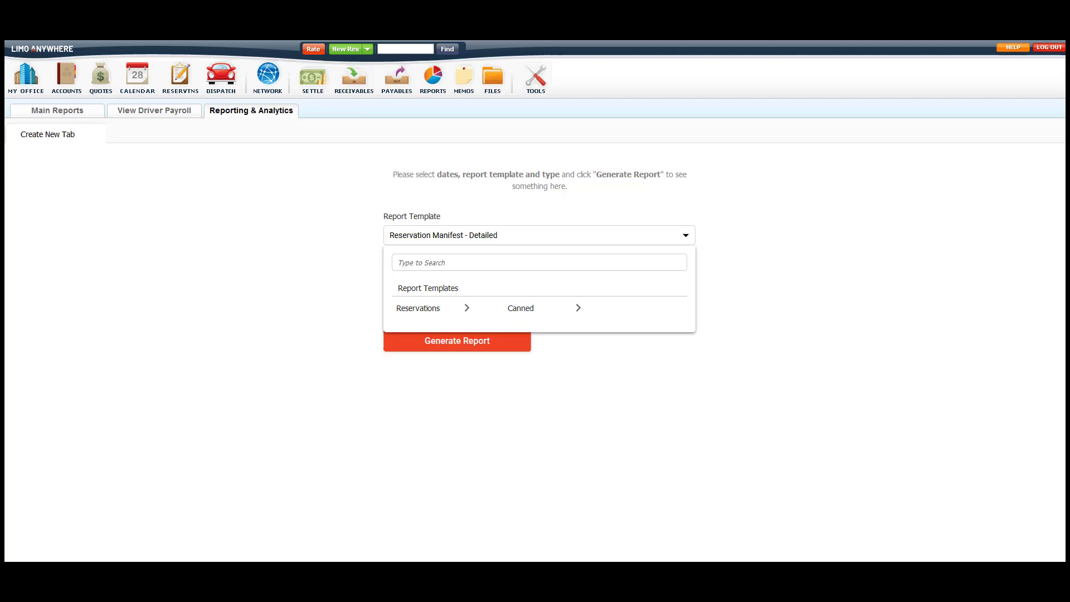
pyautogui.click(681, 238)
pyautogui.click(461, 308)
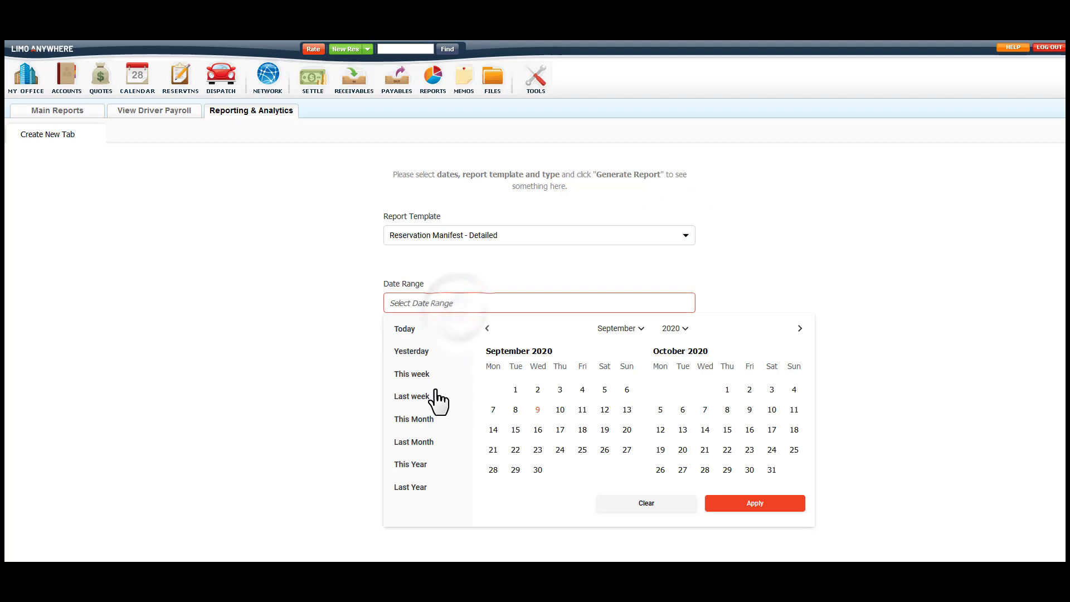
pyautogui.click(422, 421)
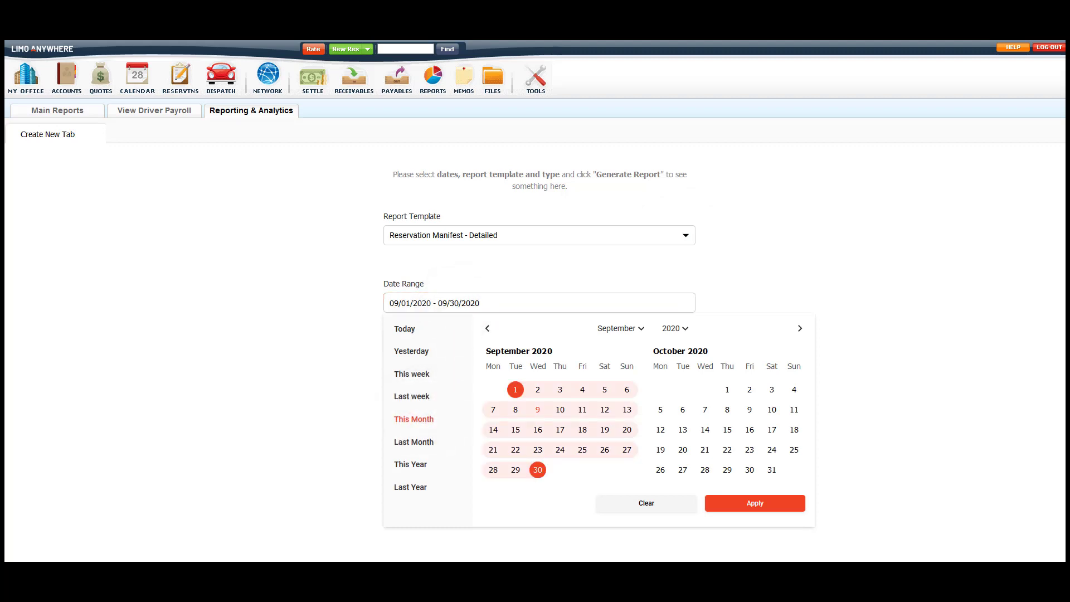
pyautogui.click(732, 504)
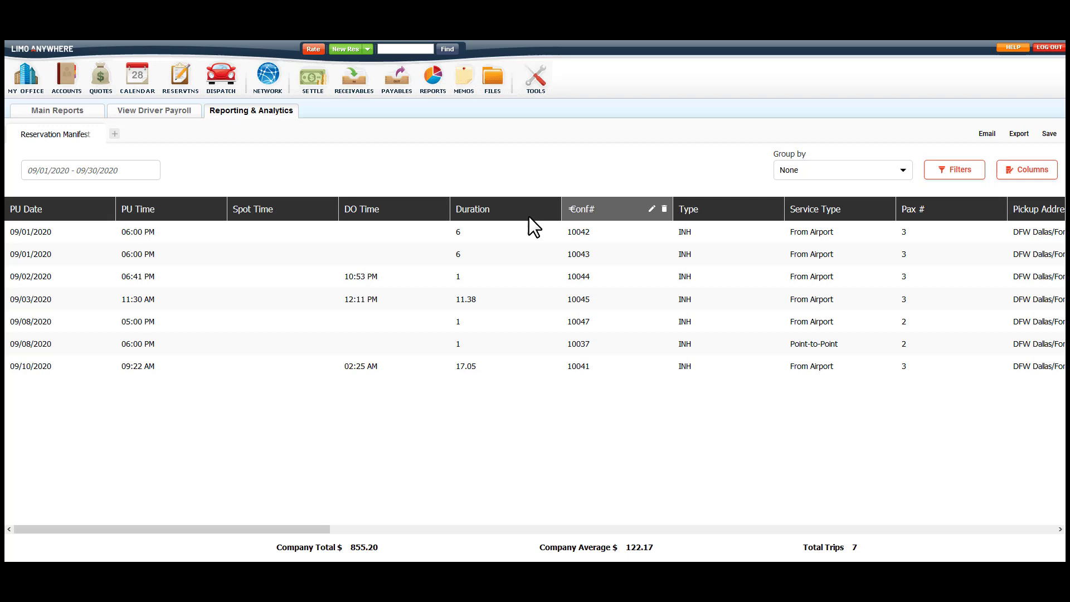
# Move Conf# to the leftmost column and delete the Spot Time, Duration and Airport Name columns.
pyautogui.moveTo(571, 209); pyautogui.dragTo(11, 223)
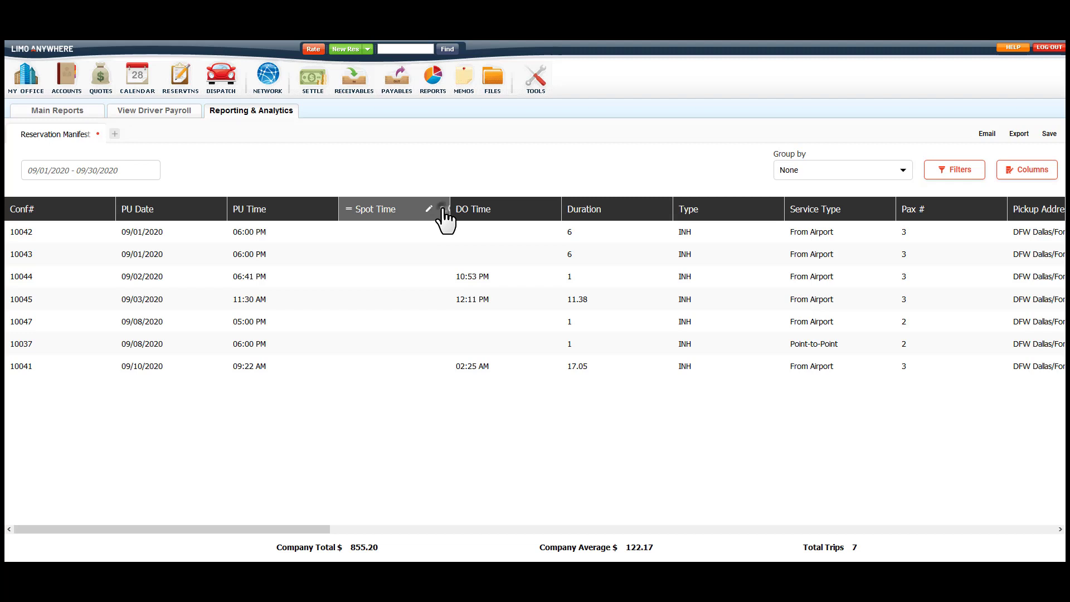
pyautogui.click(441, 210)
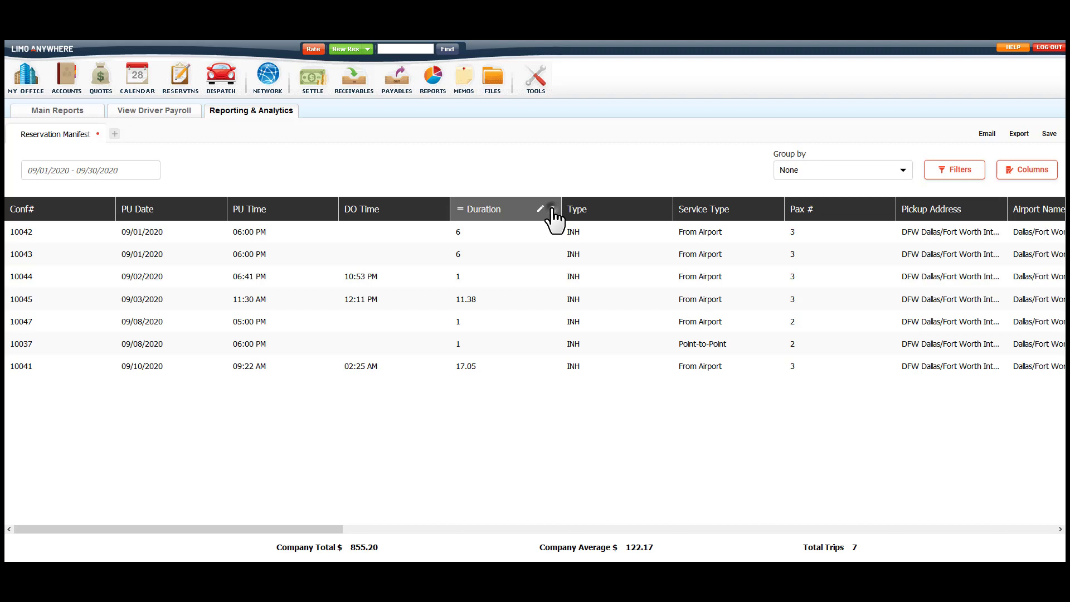
pyautogui.click(553, 209)
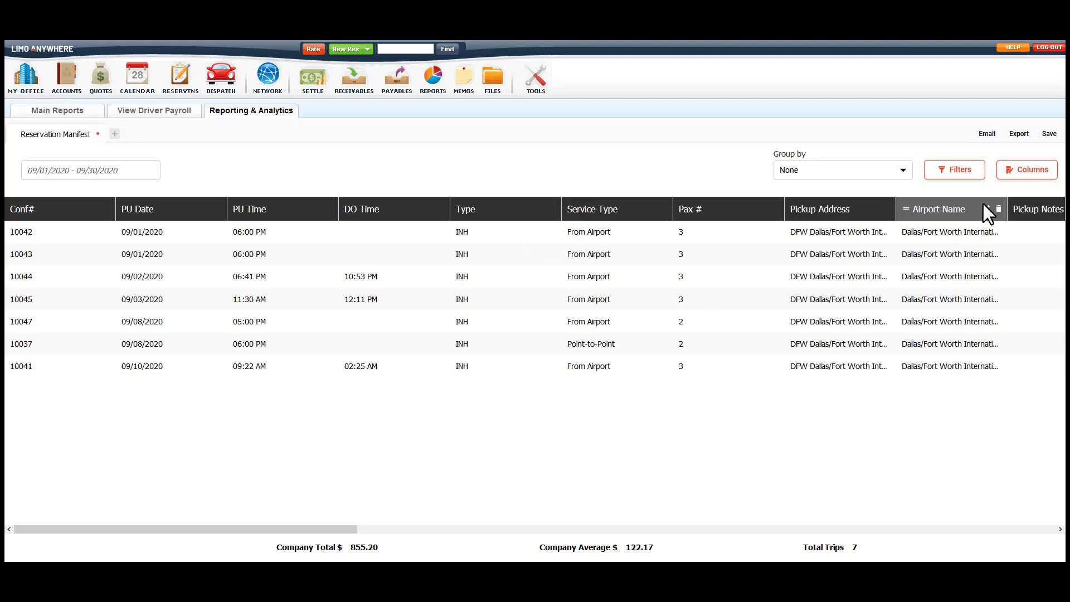
pyautogui.click(999, 209)
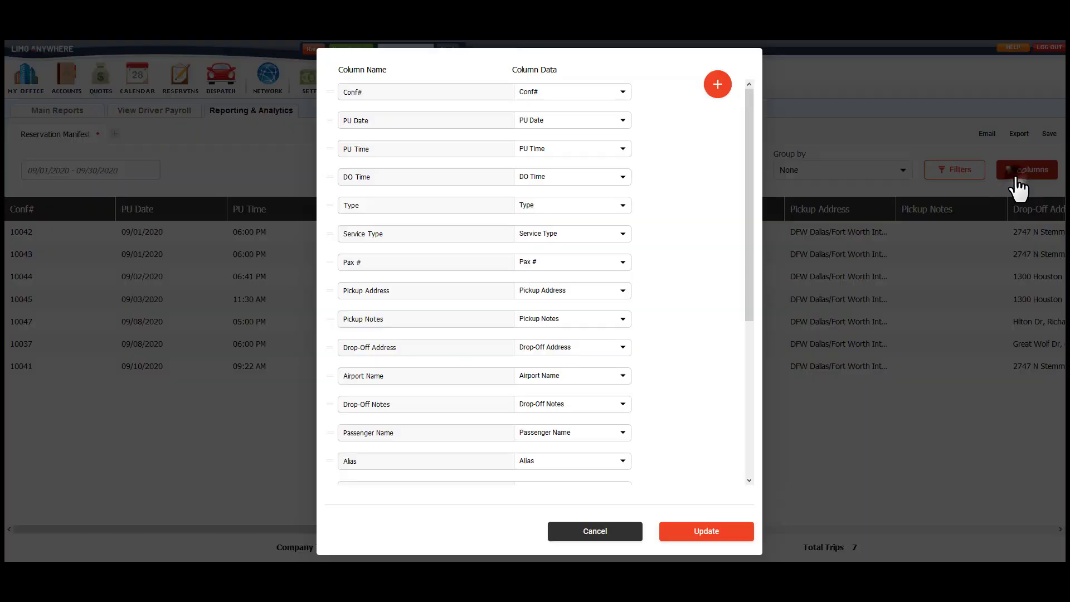
# Add the Reservation Phone Number field as a column renamed 'Passenger Phone Number'.
pyautogui.click(714, 88)
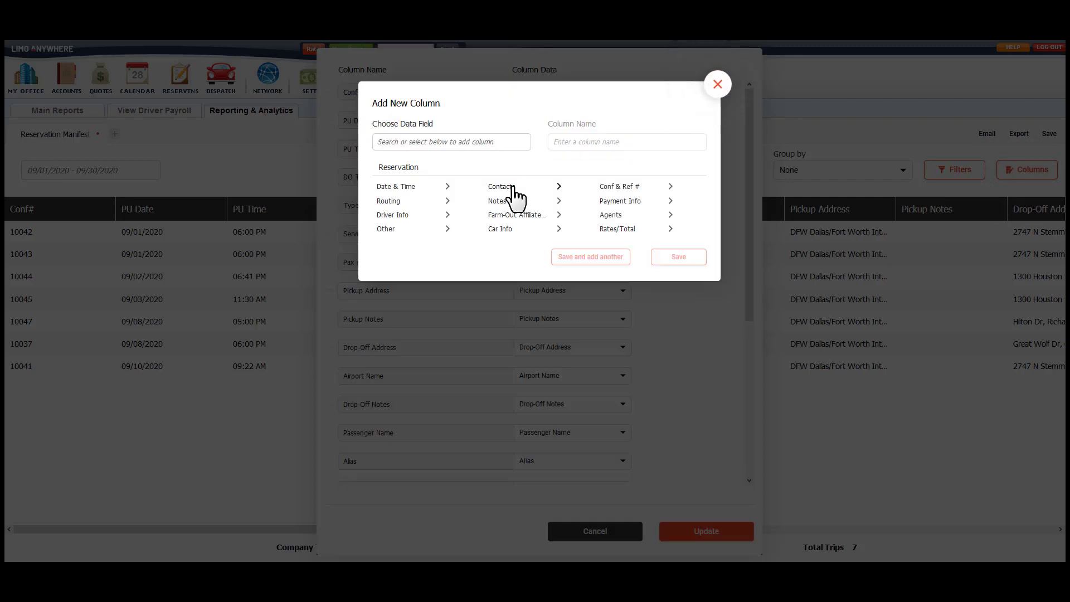
pyautogui.click(513, 189)
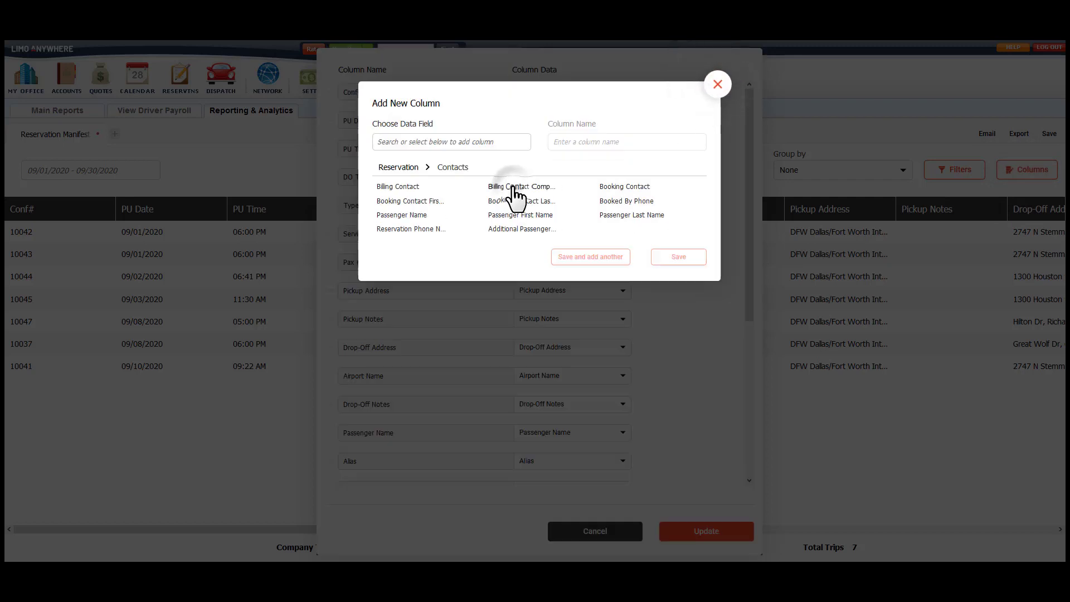
pyautogui.click(425, 235)
pyautogui.moveTo(589, 143); pyautogui.dragTo(514, 146)
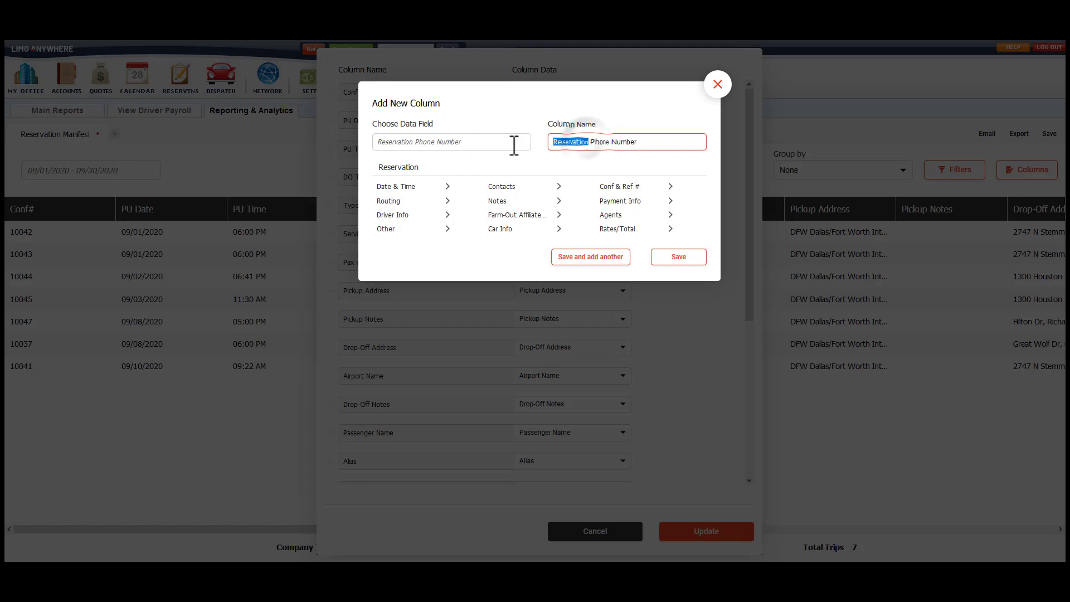
pyautogui.write('Passenge')
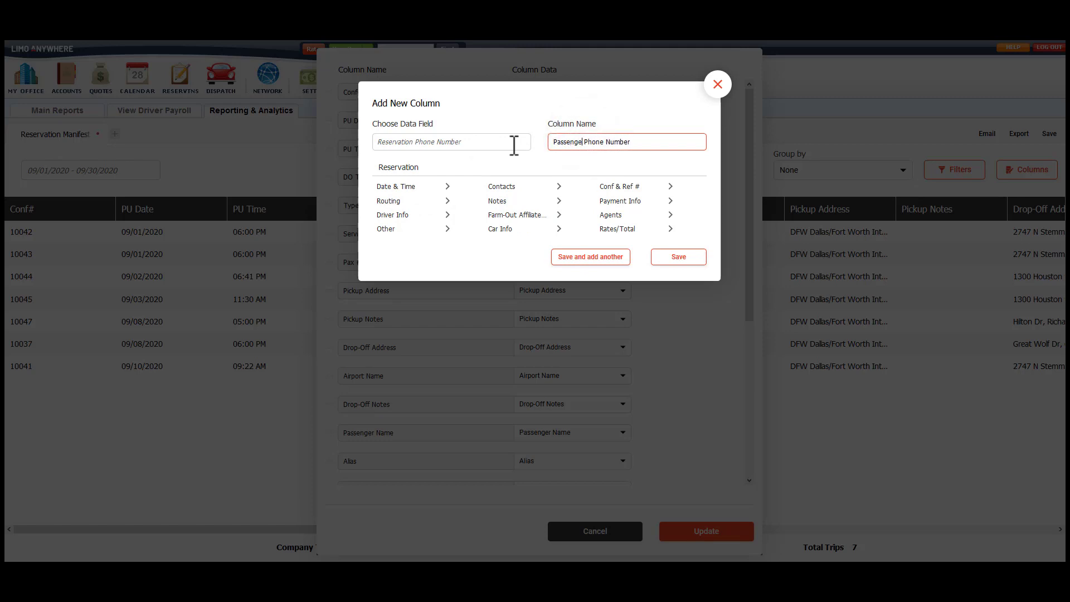
pyautogui.write('r')
pyautogui.click(586, 256)
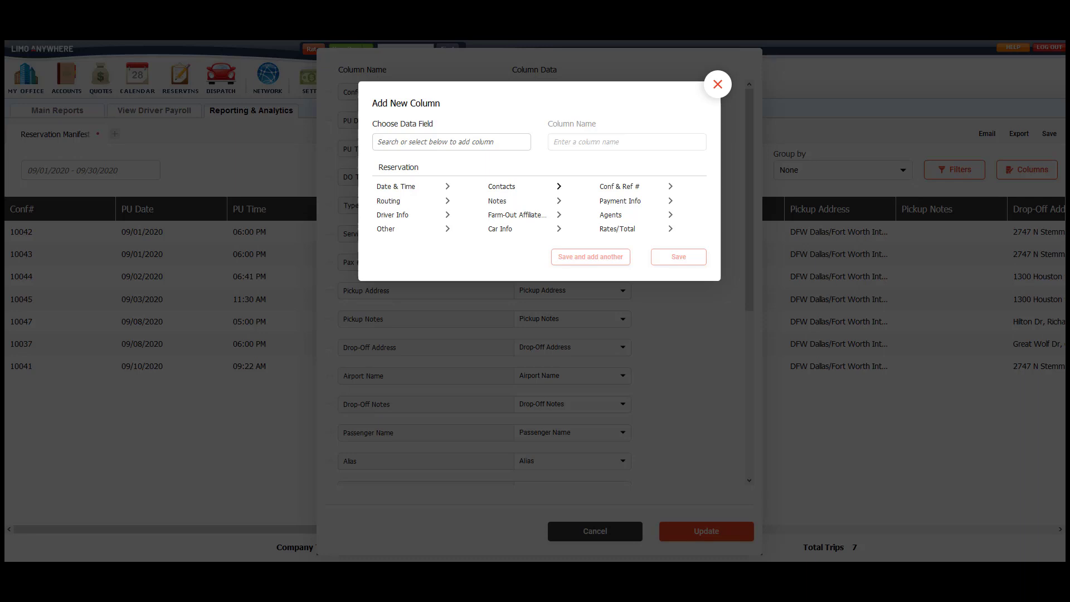
# Add an Additional Passenger List column to the manifest.
pyautogui.click(505, 187)
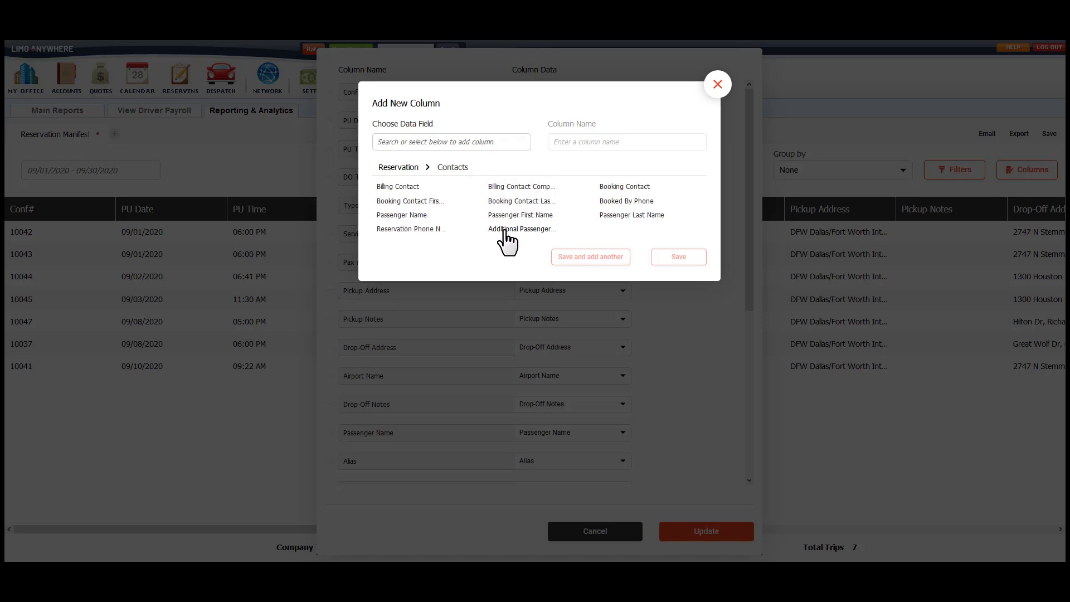
pyautogui.click(508, 229)
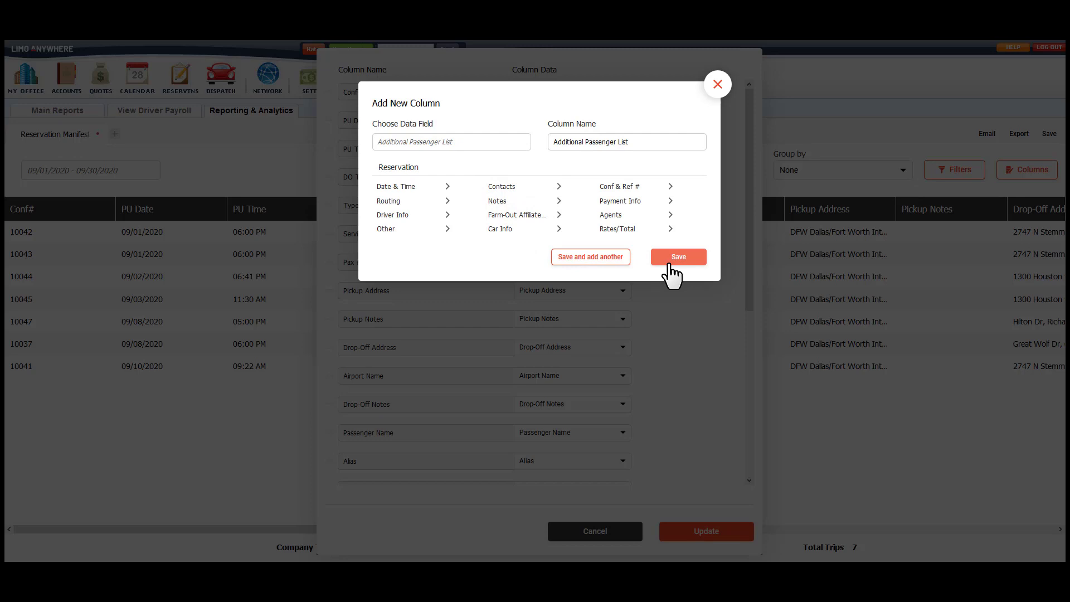
pyautogui.click(669, 260)
# Place Passenger Phone Number after Passenger Name, remove Alias, and update the layout.
pyautogui.scroll(-5, 669, 264)
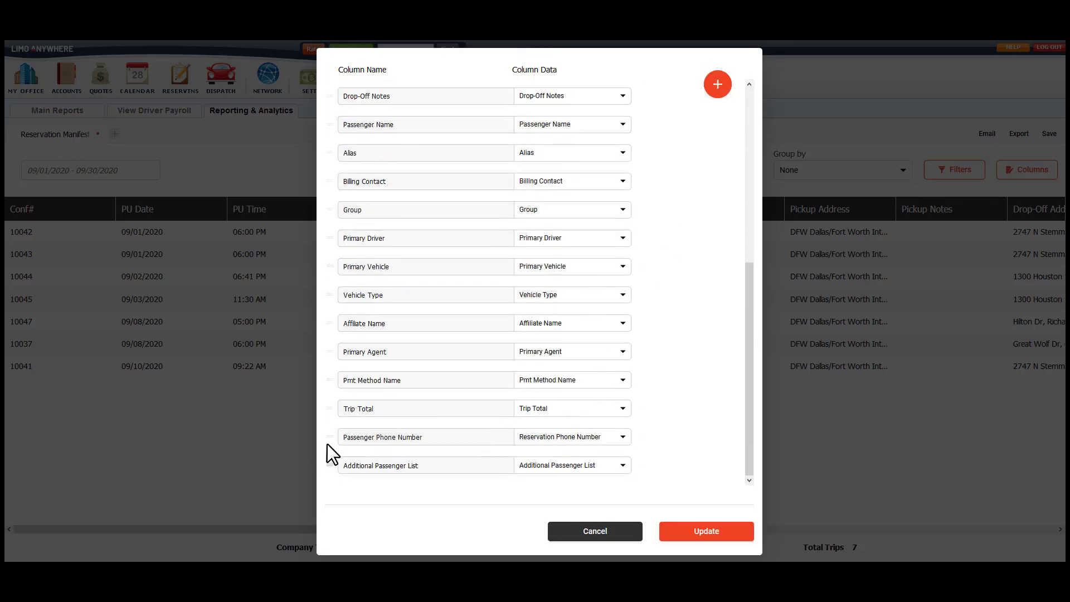
pyautogui.moveTo(329, 439); pyautogui.dragTo(330, 150)
pyautogui.moveTo(329, 465); pyautogui.dragTo(330, 178)
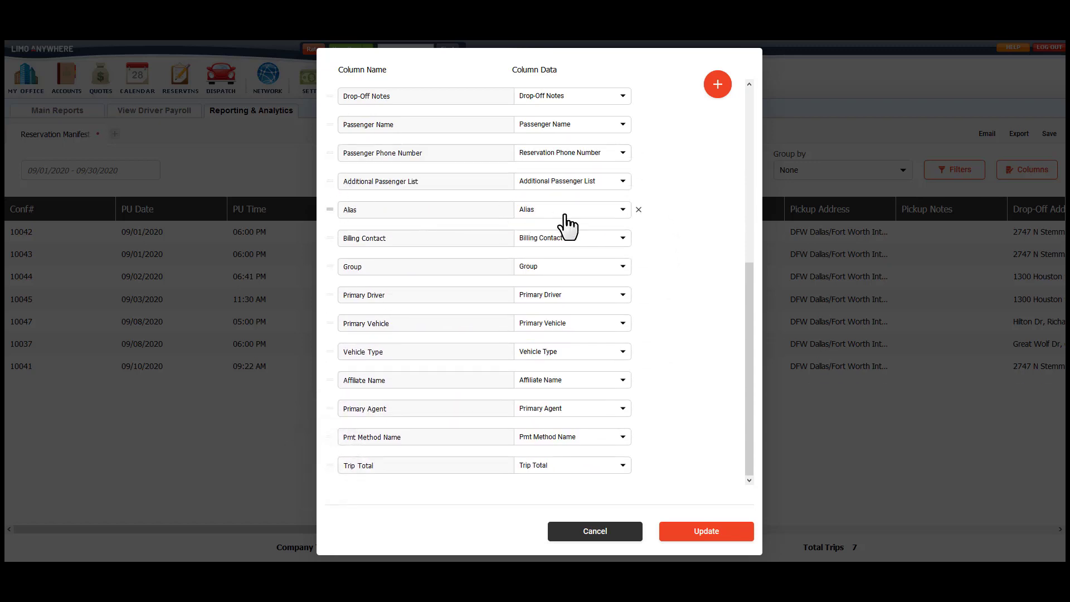
pyautogui.click(639, 210)
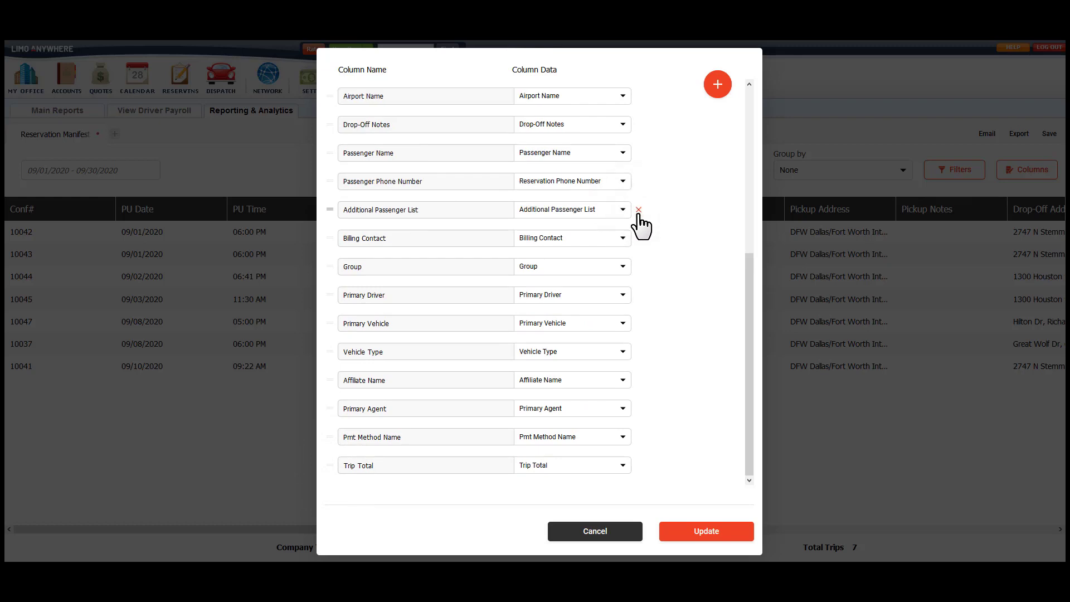
pyautogui.click(692, 534)
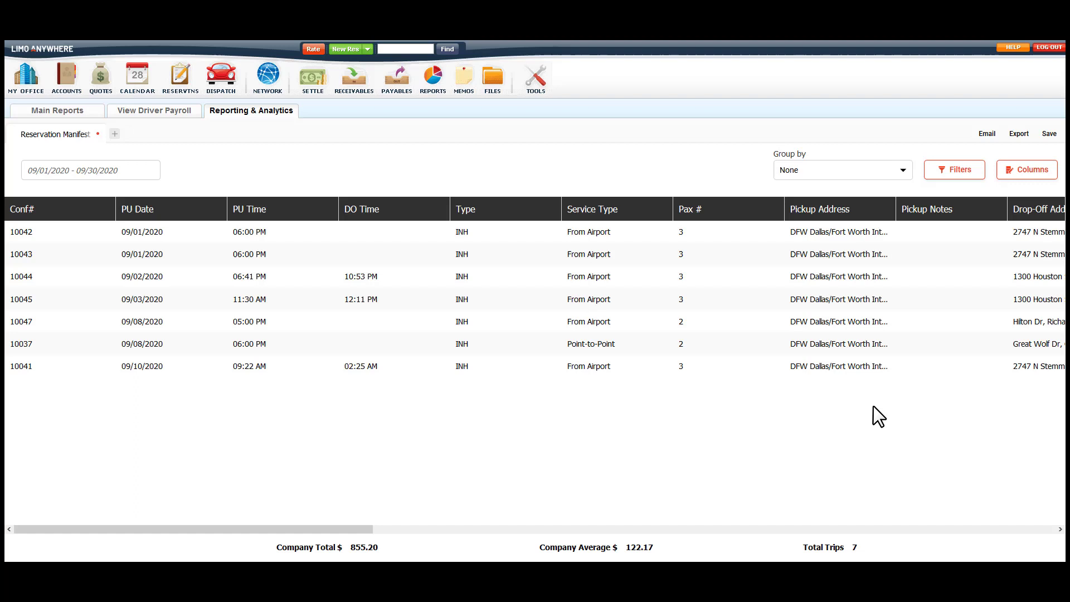
pyautogui.click(1050, 135)
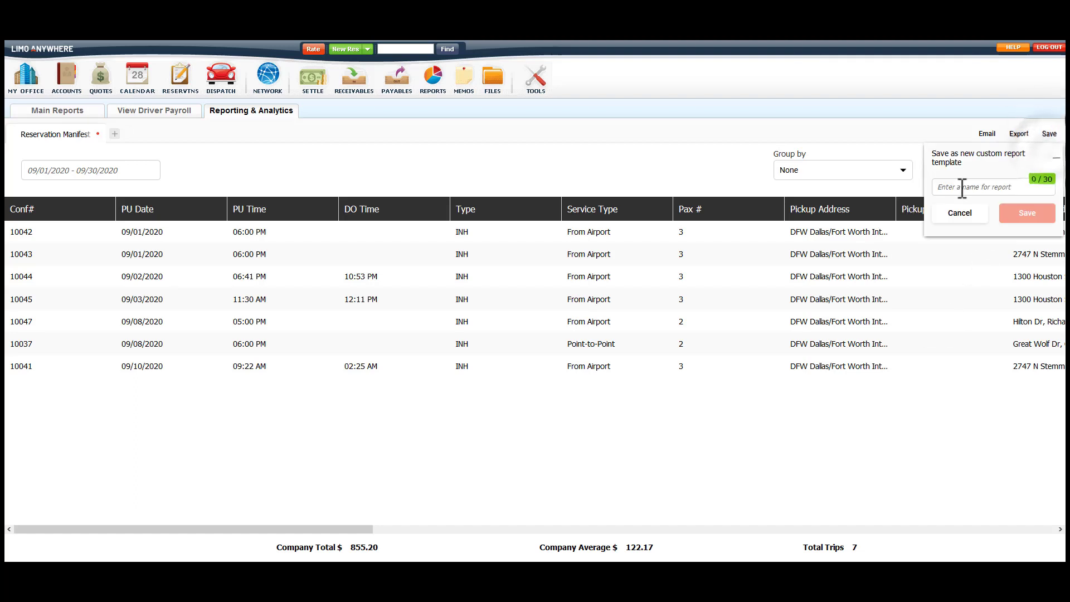
pyautogui.click(961, 187)
pyautogui.write('Custom Manifest')
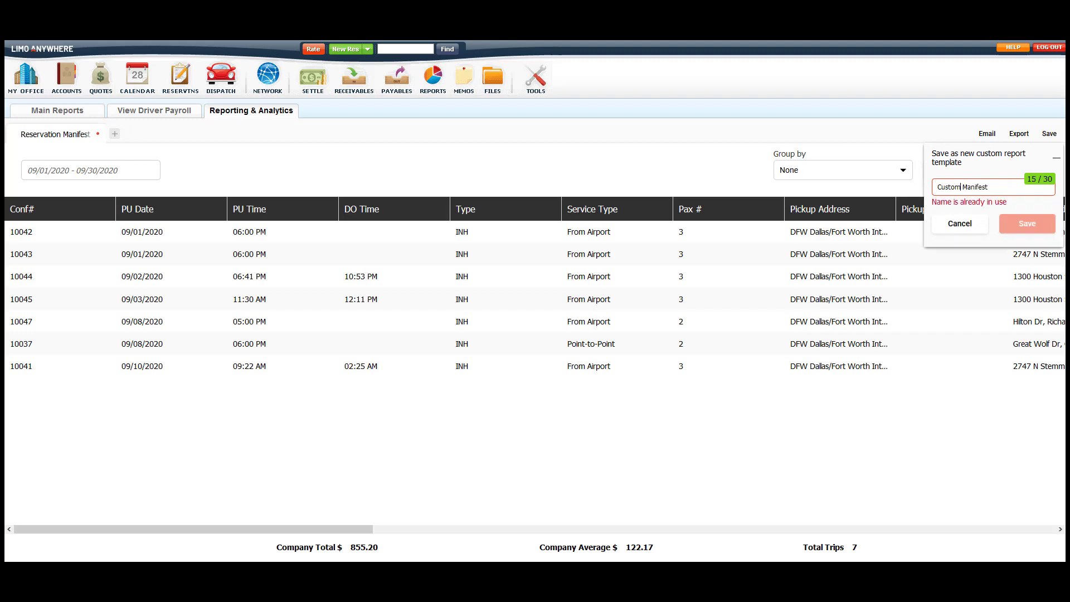
pyautogui.press('Escape')
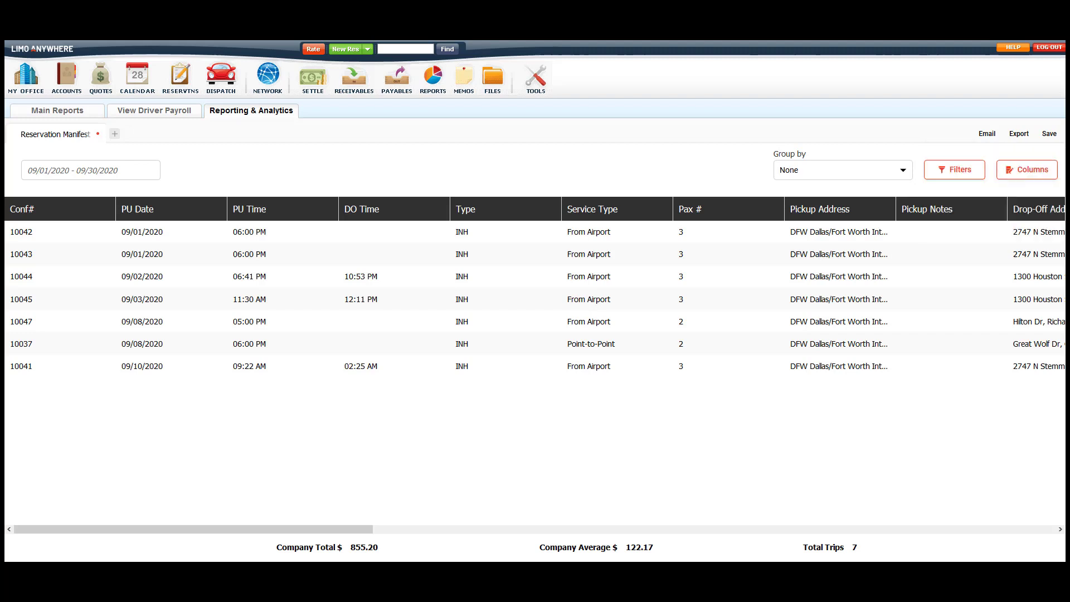
# In a new report tab, choose the Reservations > Custom Reports > Custom Manifest template.
pyautogui.click(115, 134)
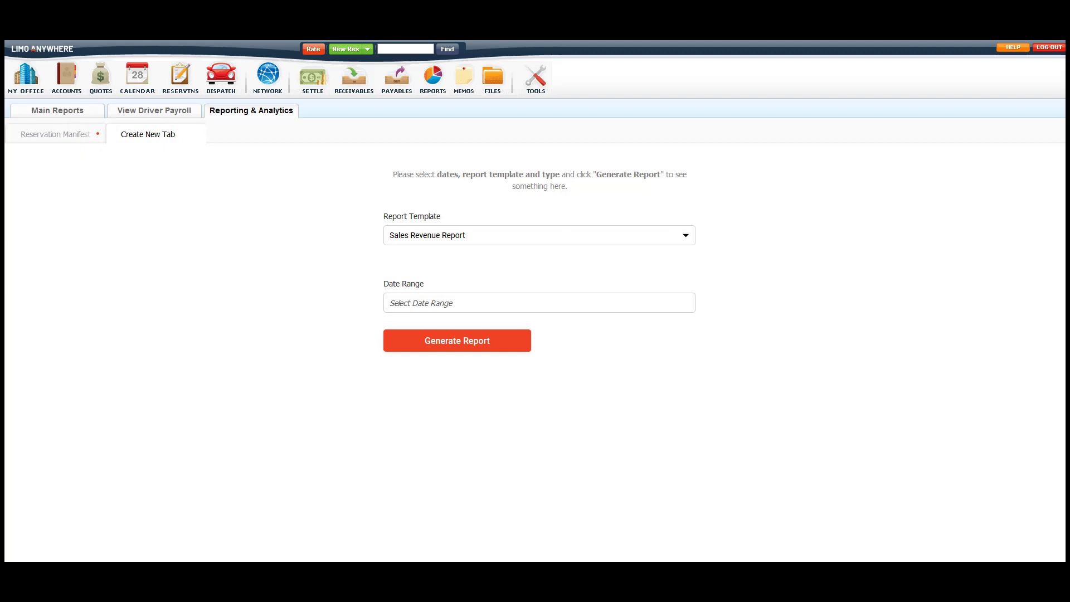
pyautogui.click(686, 238)
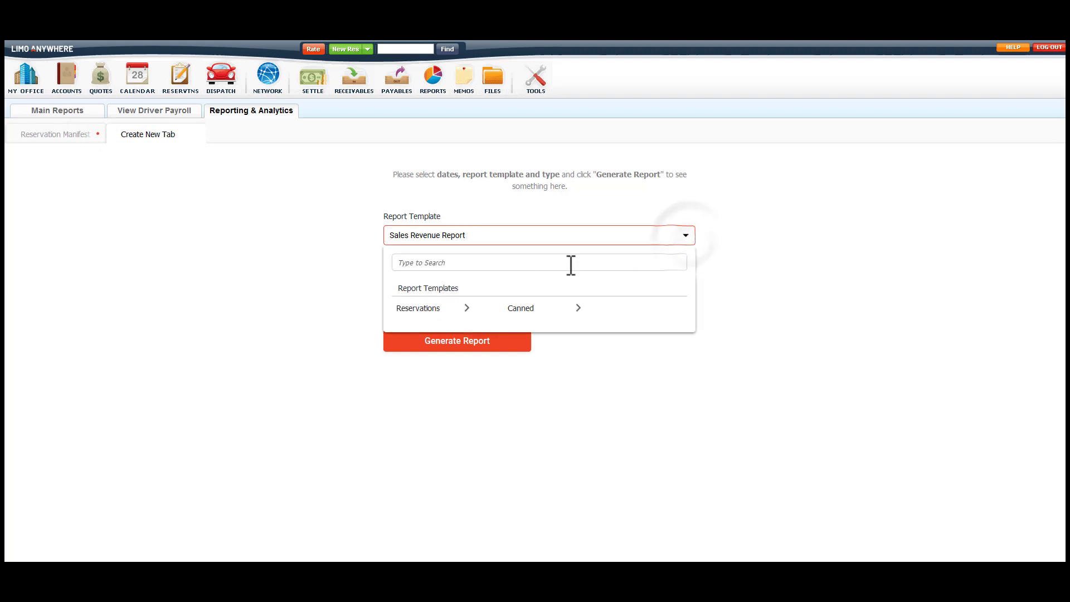
pyautogui.click(457, 308)
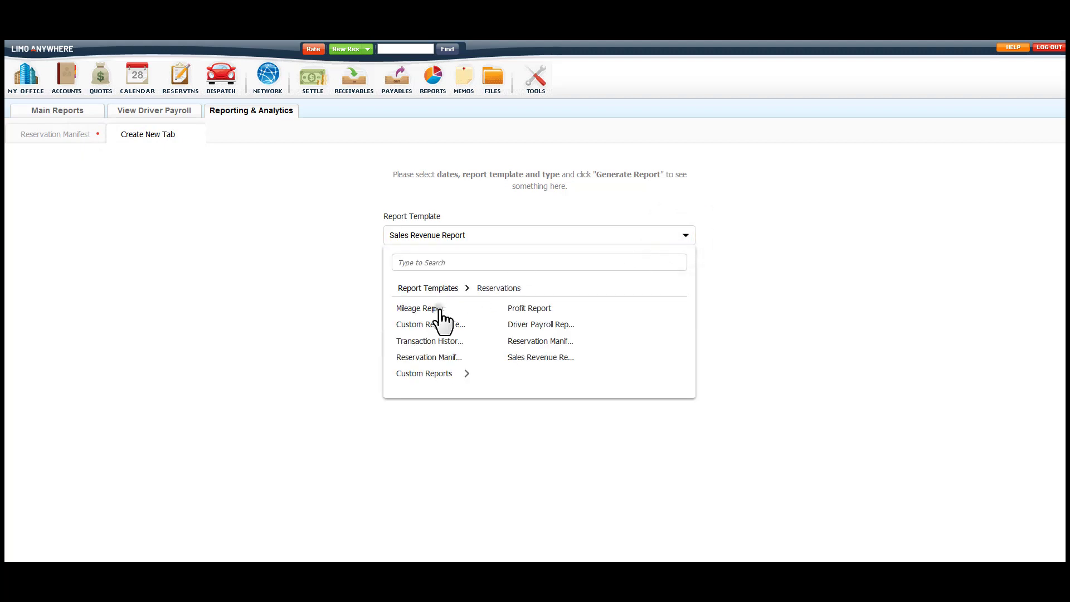
pyautogui.click(429, 375)
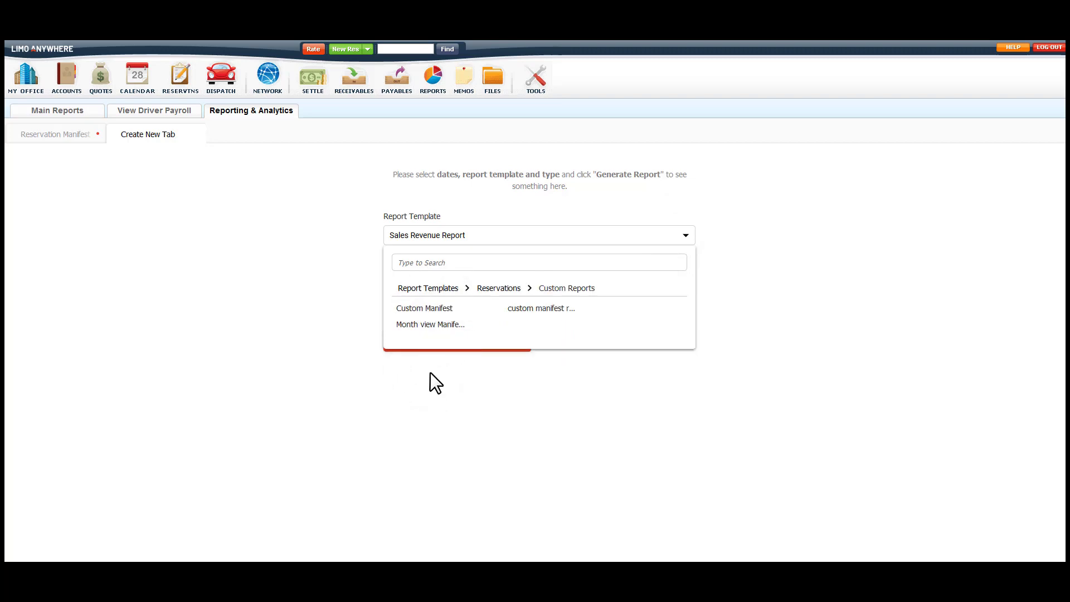
pyautogui.click(411, 309)
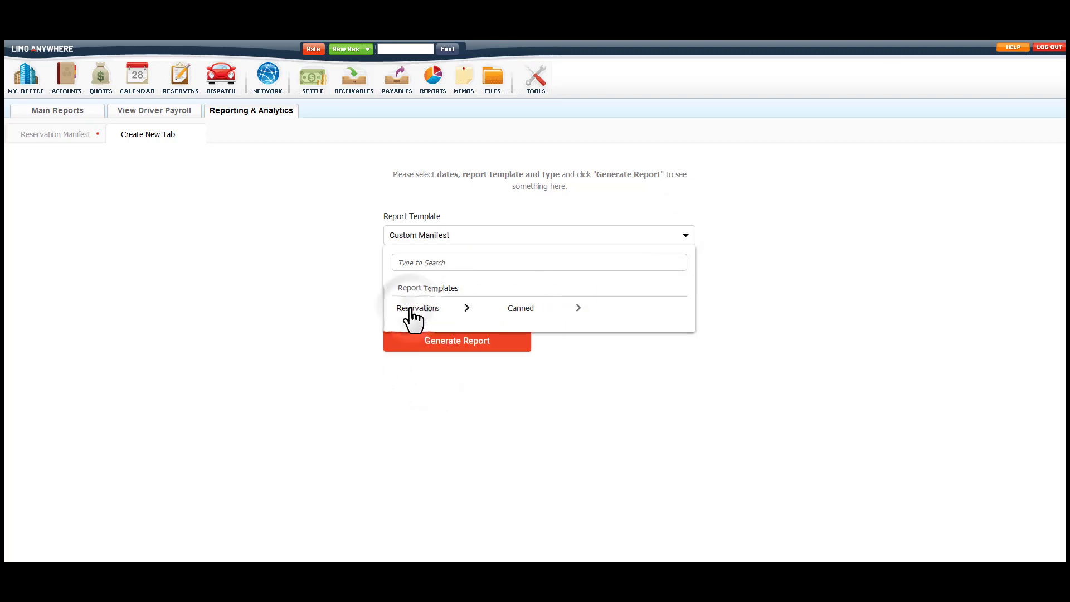
pyautogui.click(684, 236)
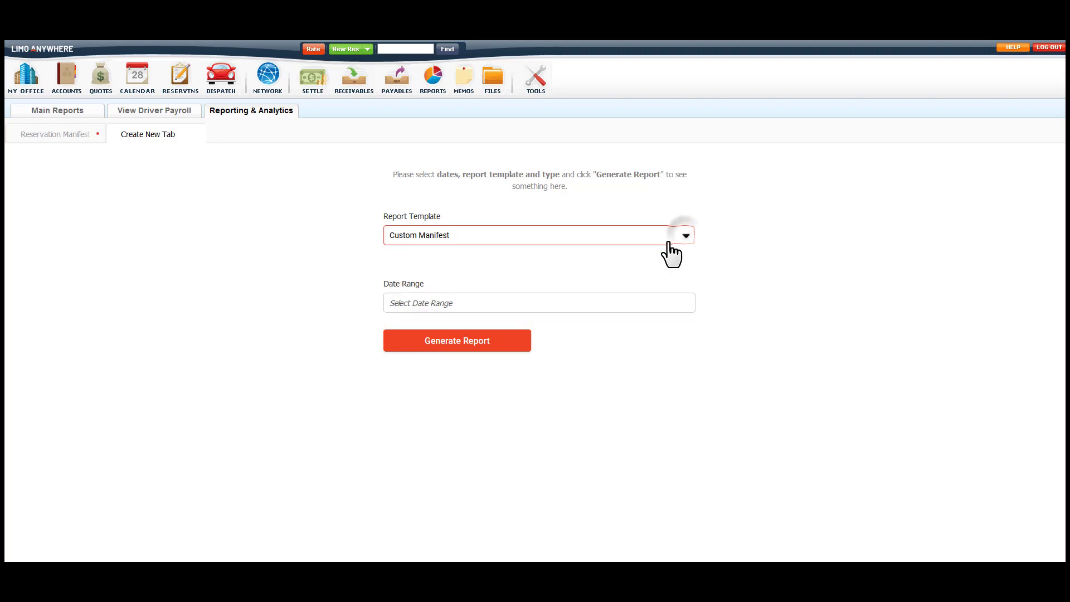
# Set the range to This Month (09/01/2020 - 09/30/2020) and generate the report.
pyautogui.click(499, 304)
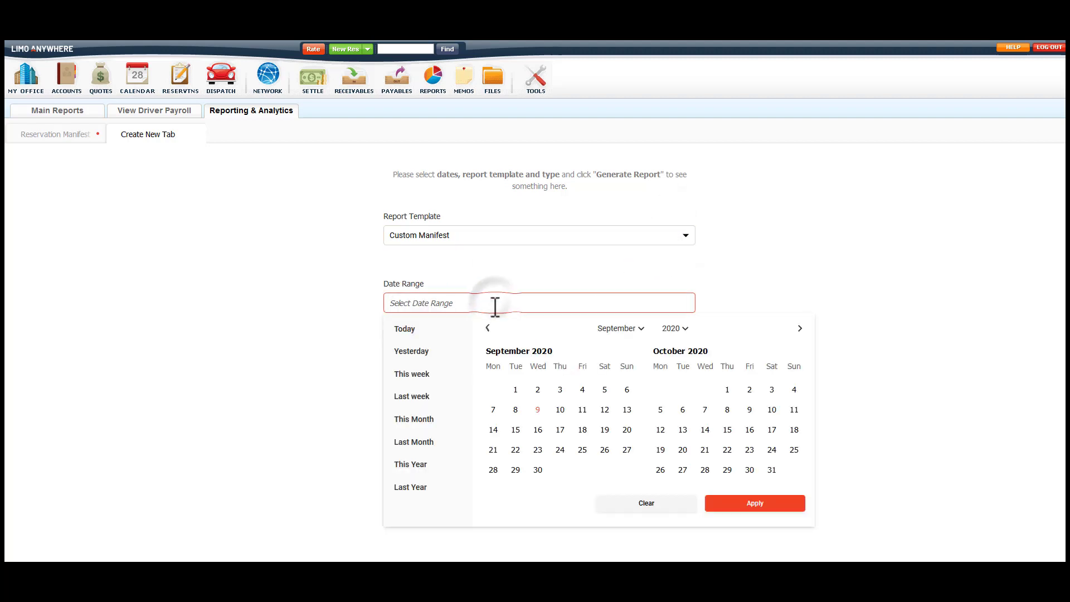
pyautogui.click(420, 423)
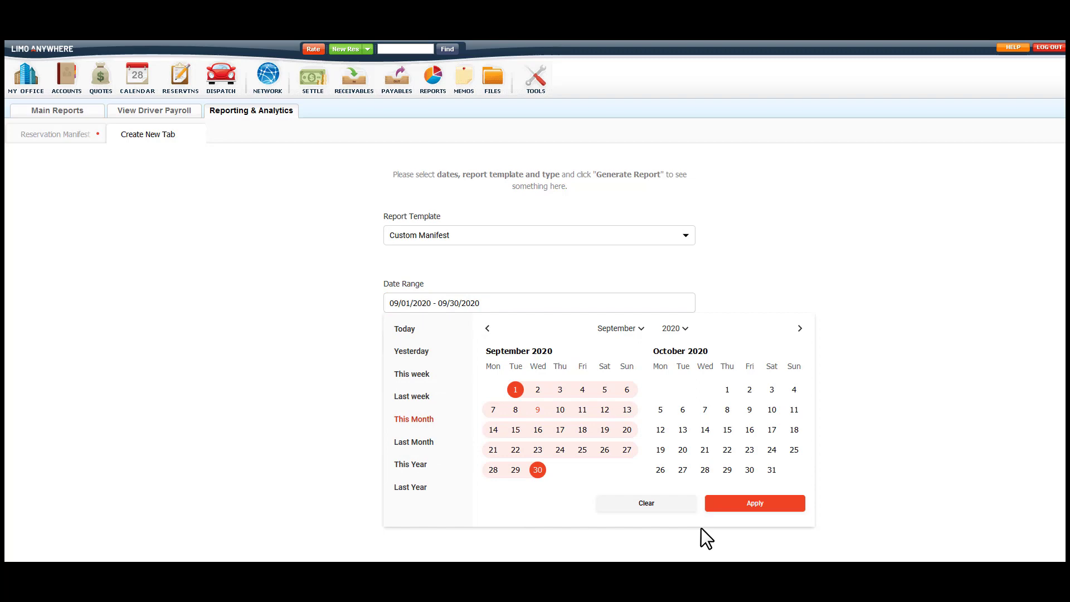
pyautogui.click(761, 509)
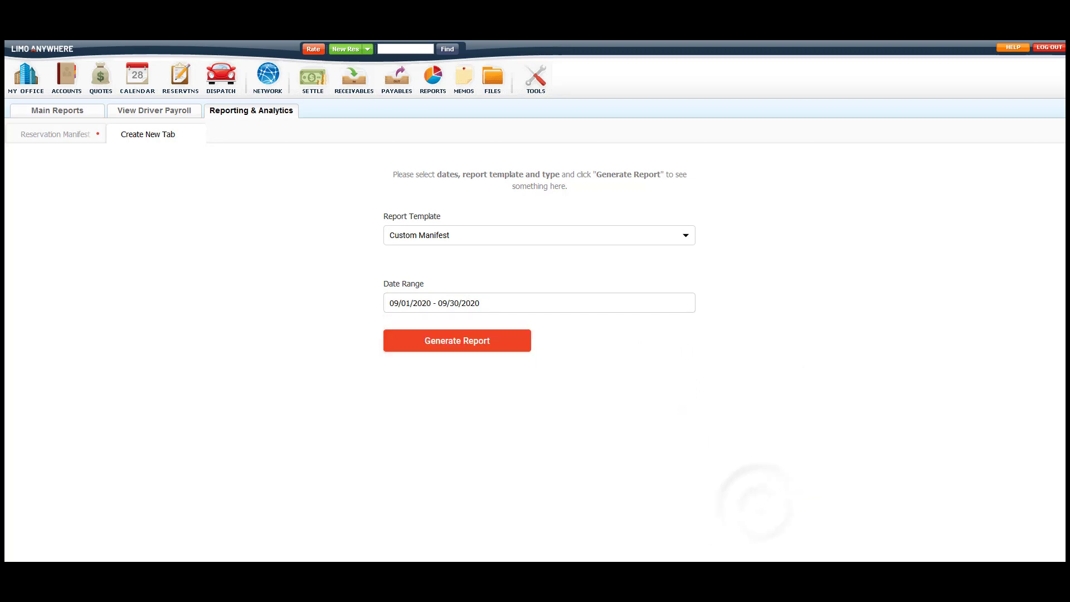
pyautogui.click(481, 350)
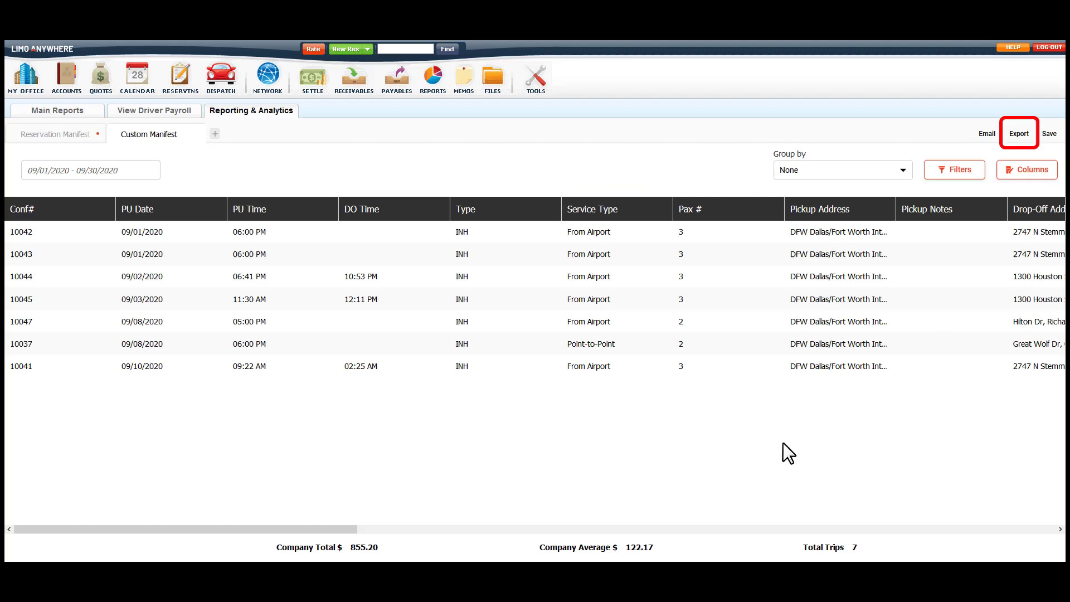
# Export the Custom Manifest report to CSV and save it as report.csv.
pyautogui.click(1019, 133)
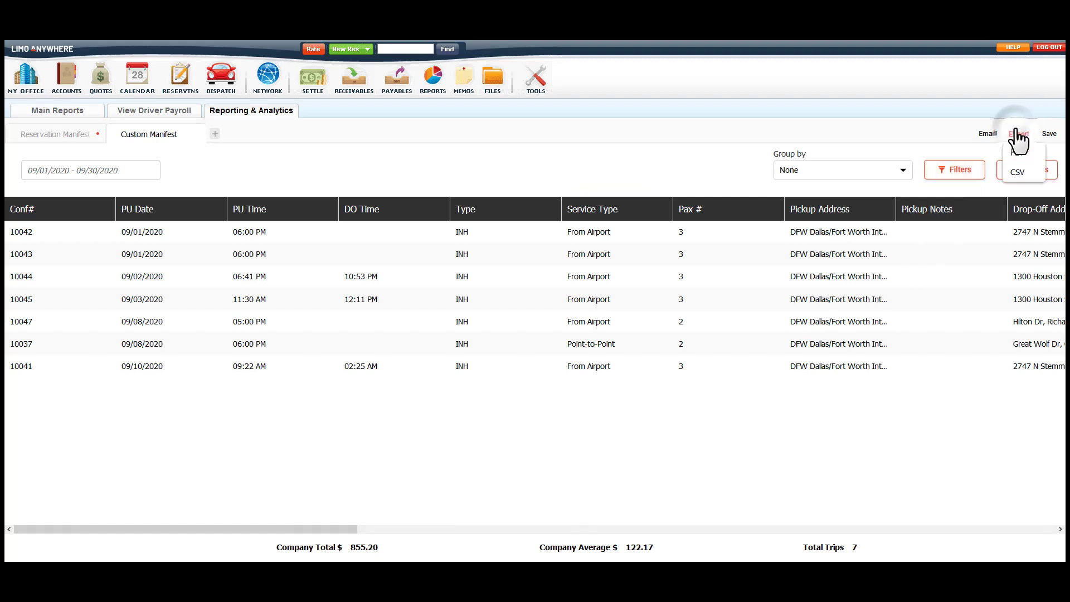
pyautogui.click(1030, 172)
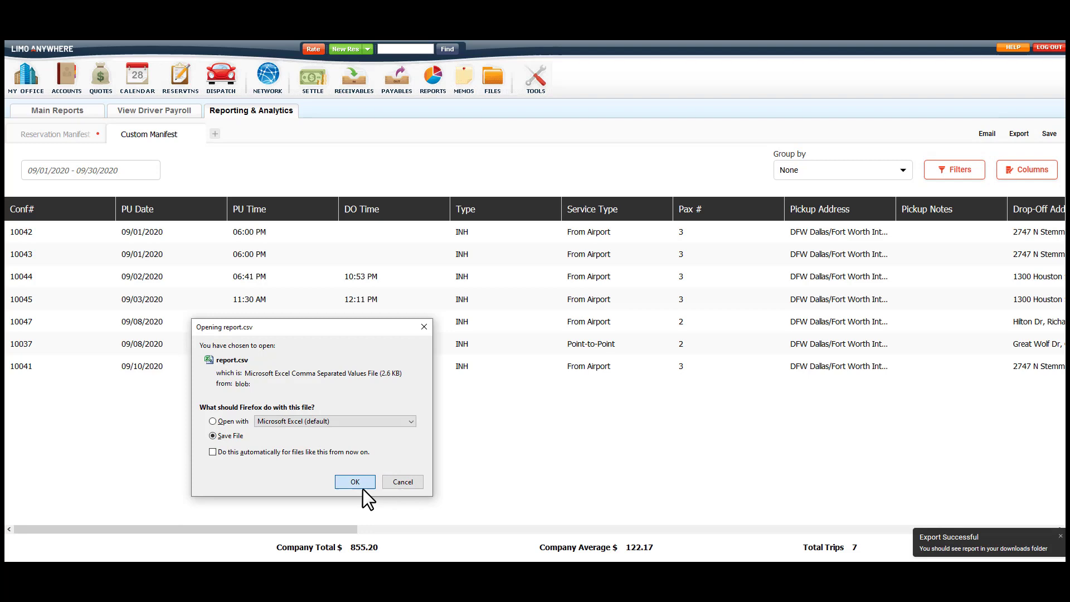
pyautogui.click(360, 484)
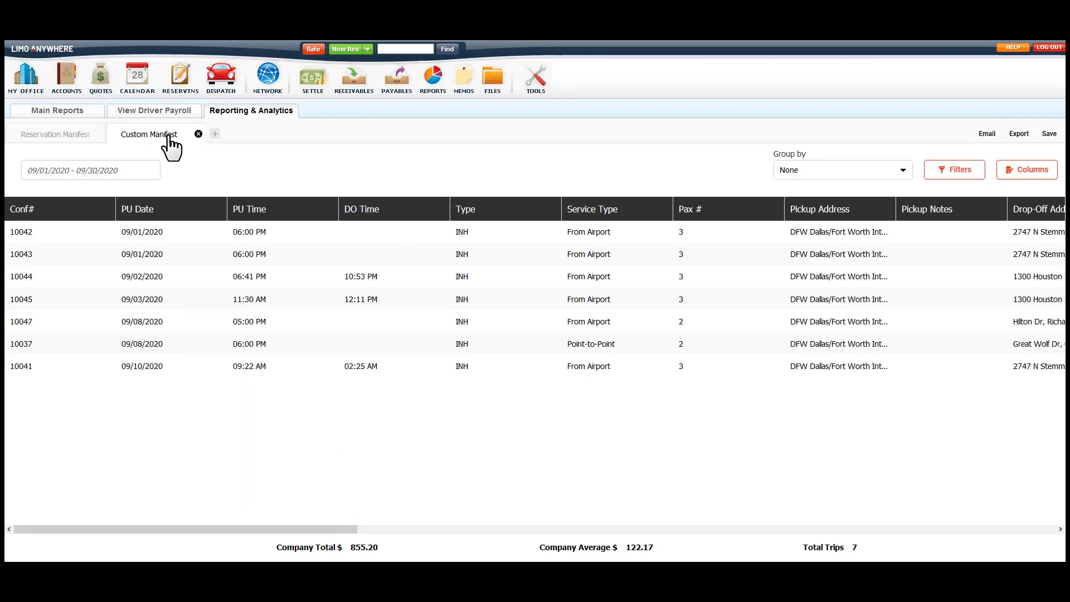
# Close the Custom Manifest and Reservation Manifest tabs and return to the main reports page.
pyautogui.click(197, 134)
pyautogui.click(98, 134)
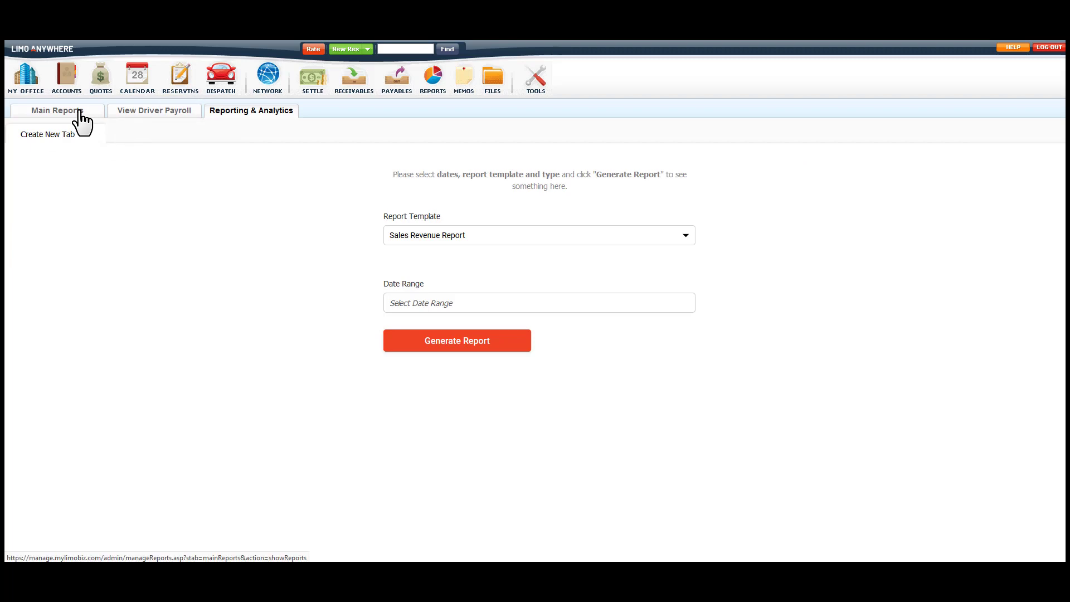
pyautogui.click(78, 111)
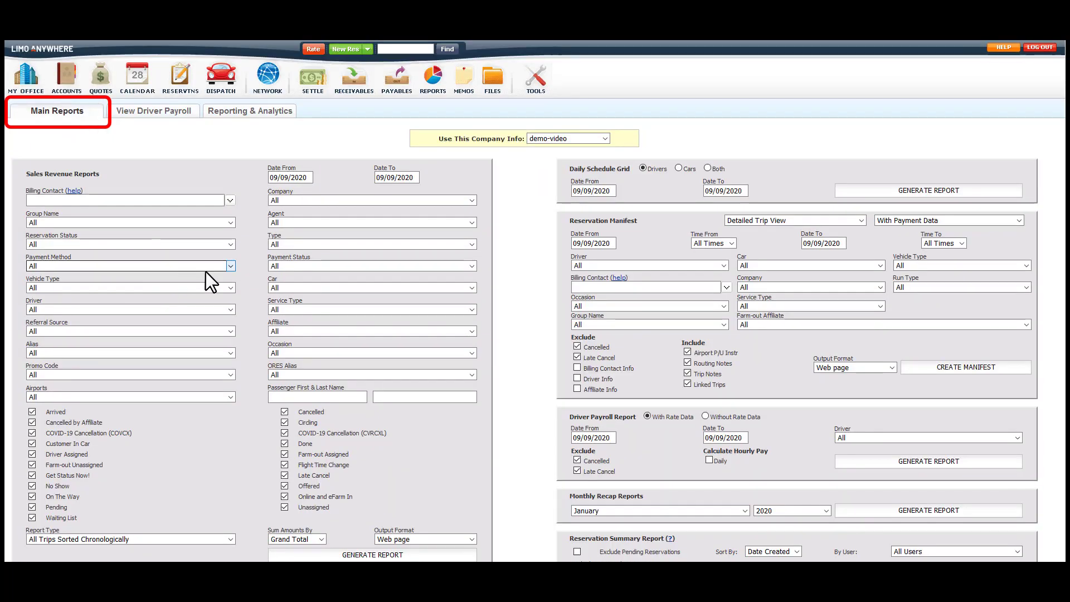
pyautogui.scroll(-5, 531, 413)
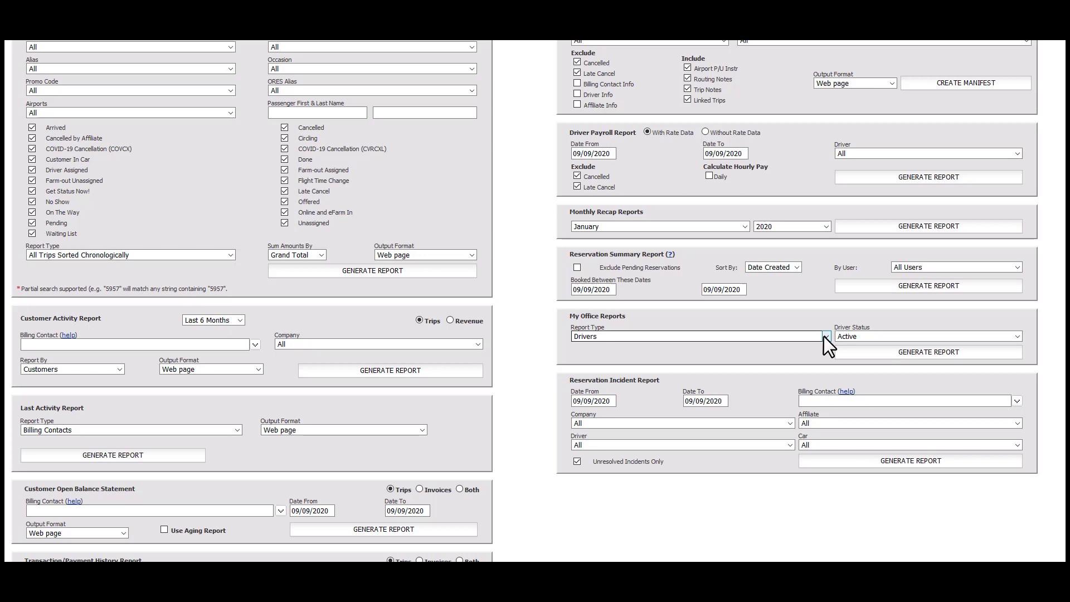
# Generate the Drivers office report for all statuses and save Driver's_List_Detail_Report.xls.
pyautogui.click(826, 337)
pyautogui.click(824, 337)
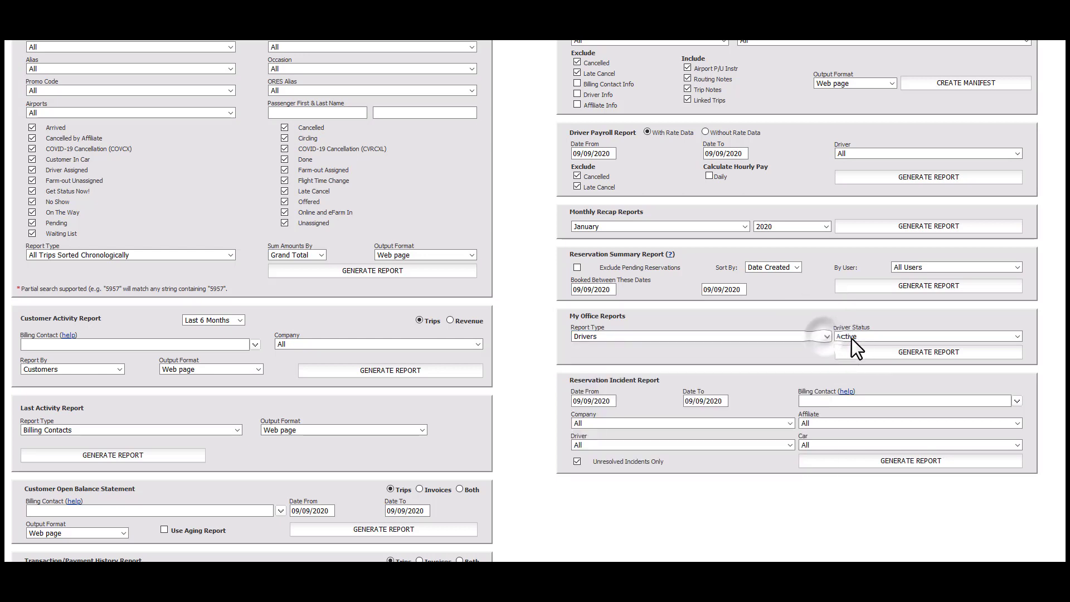
pyautogui.click(1017, 337)
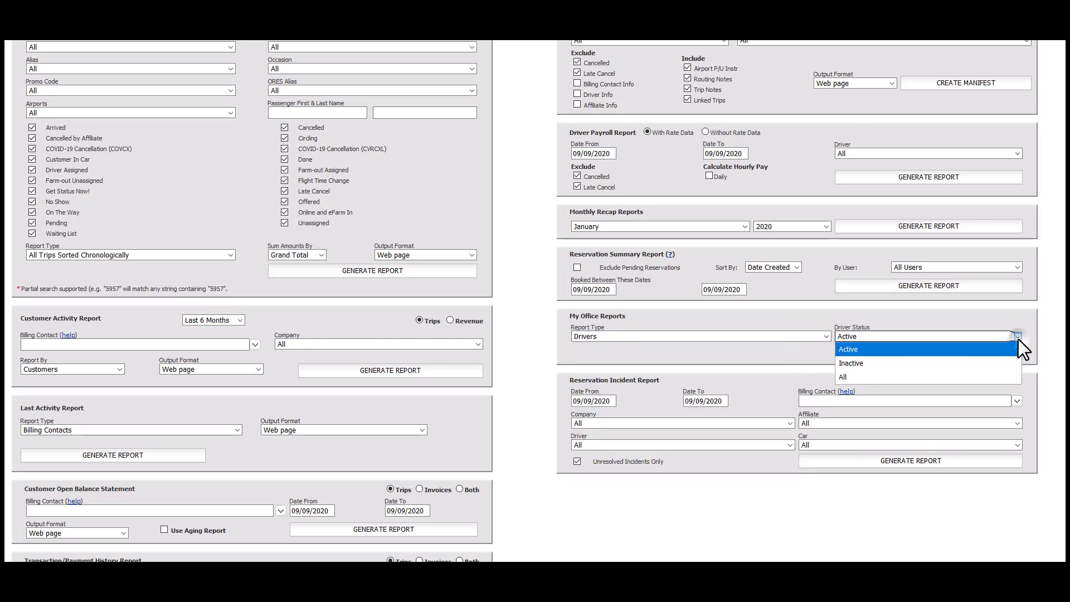
pyautogui.click(991, 375)
pyautogui.click(870, 357)
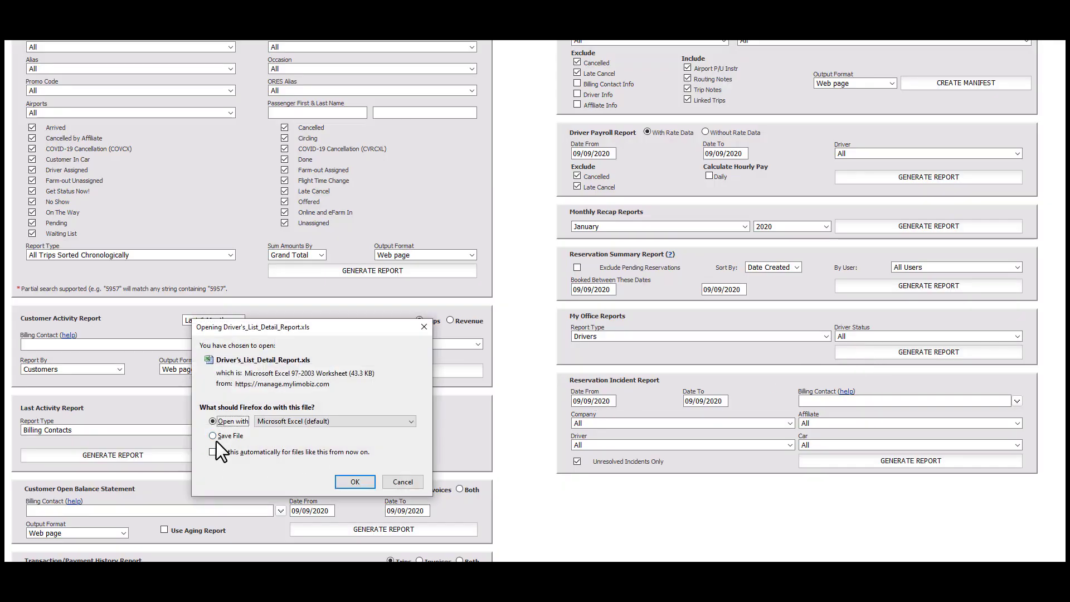
pyautogui.click(212, 436)
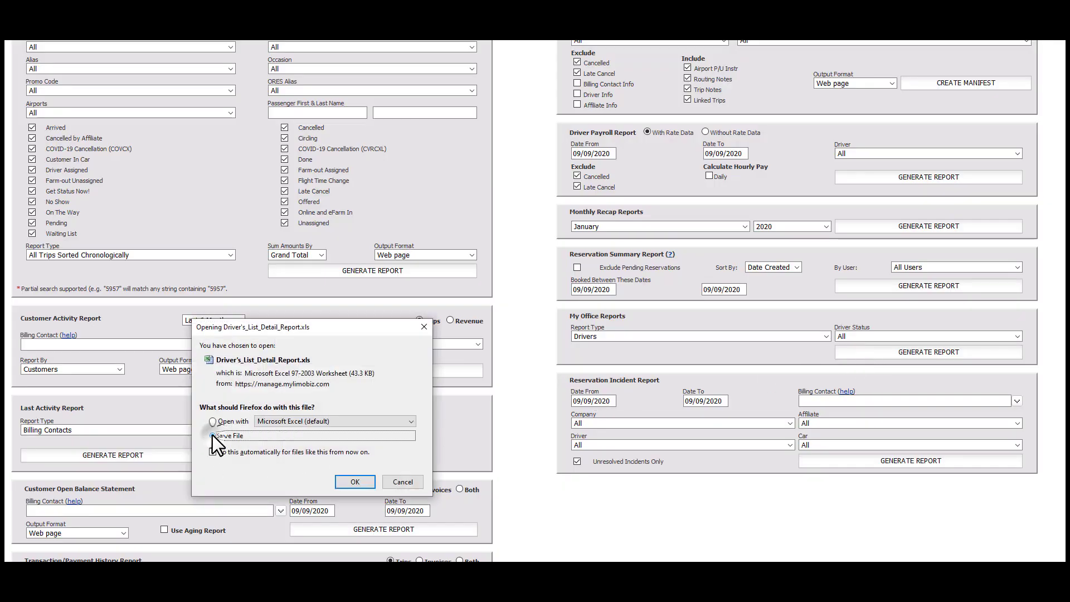
pyautogui.click(353, 481)
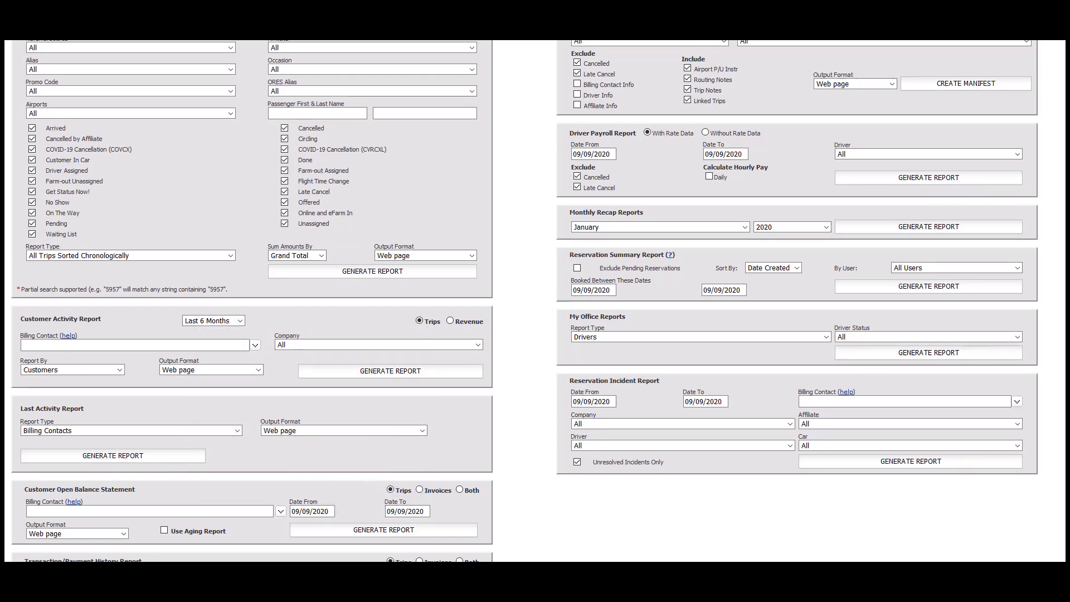
pyautogui.scroll(5, 535, 301)
# Set the customer export to all fields except Referral Source and Fax Number, for Both statuses.
pyautogui.click(71, 89)
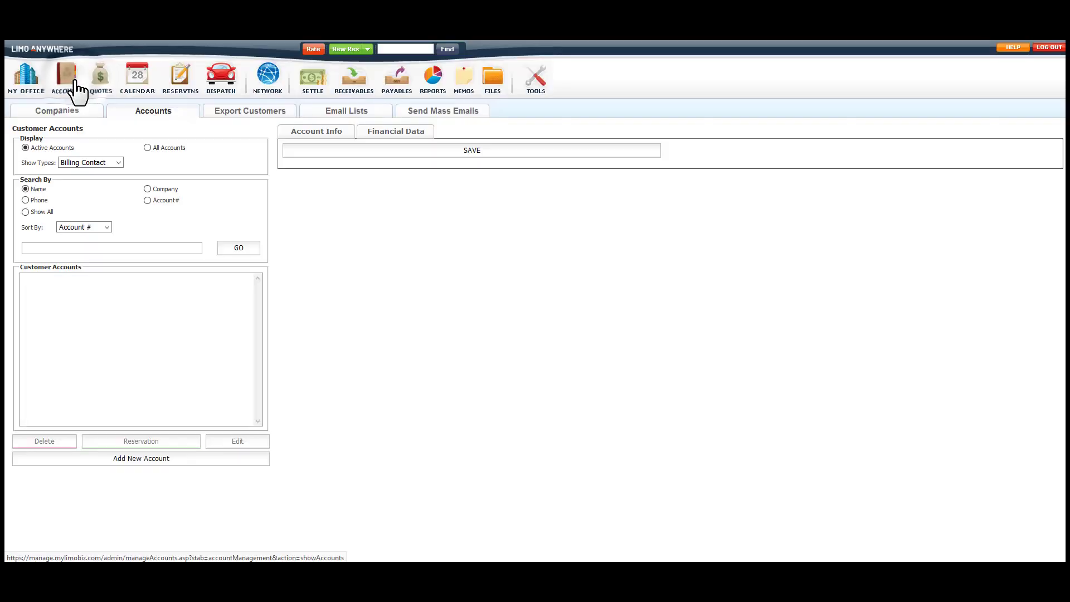
pyautogui.click(245, 114)
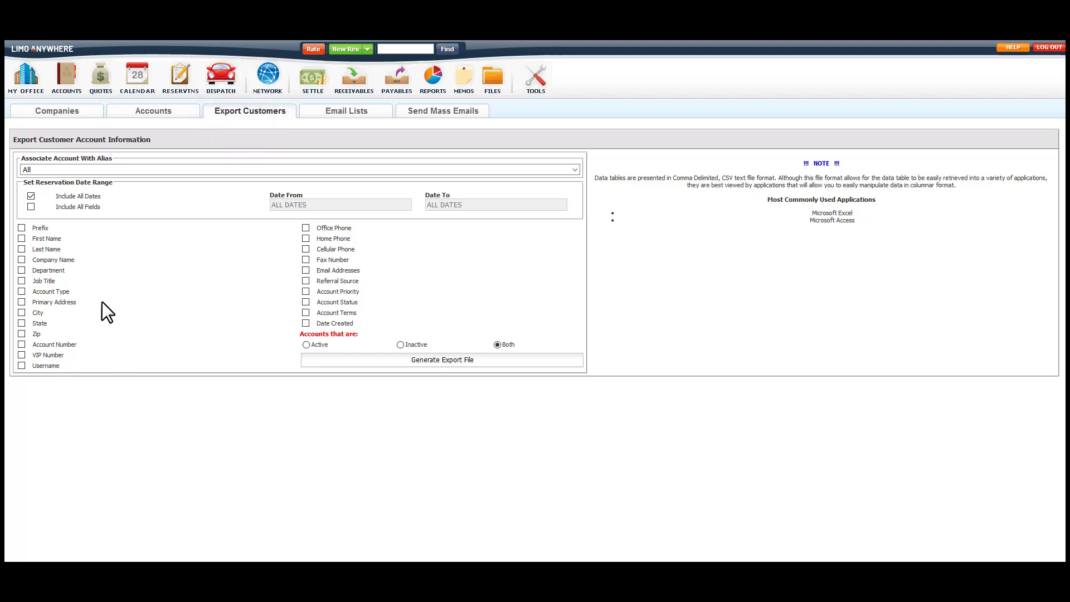
pyautogui.click(31, 207)
pyautogui.click(306, 281)
pyautogui.click(307, 344)
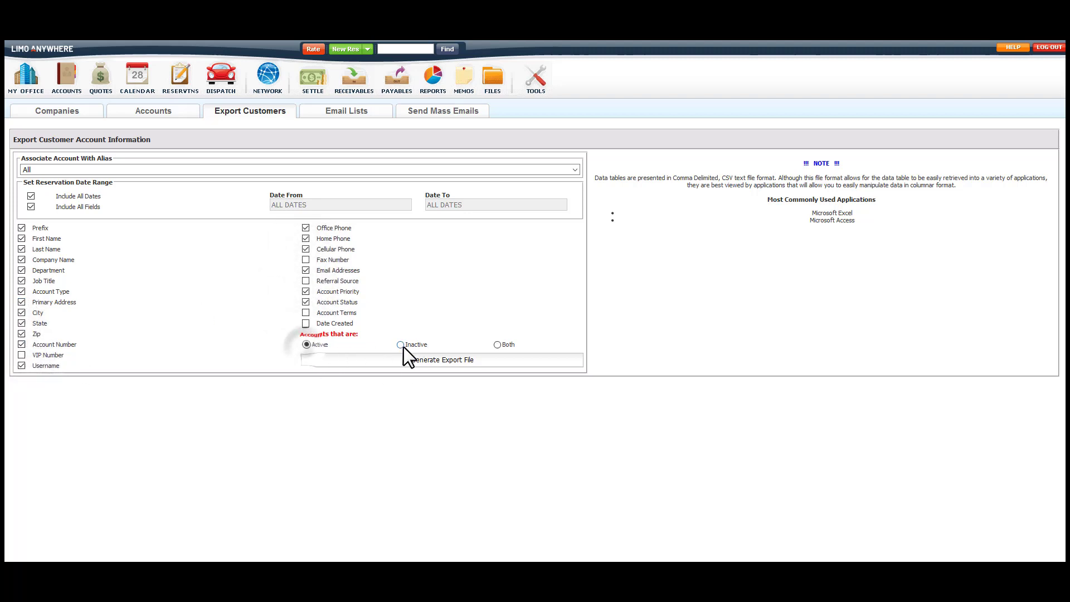
pyautogui.click(401, 344)
pyautogui.click(497, 345)
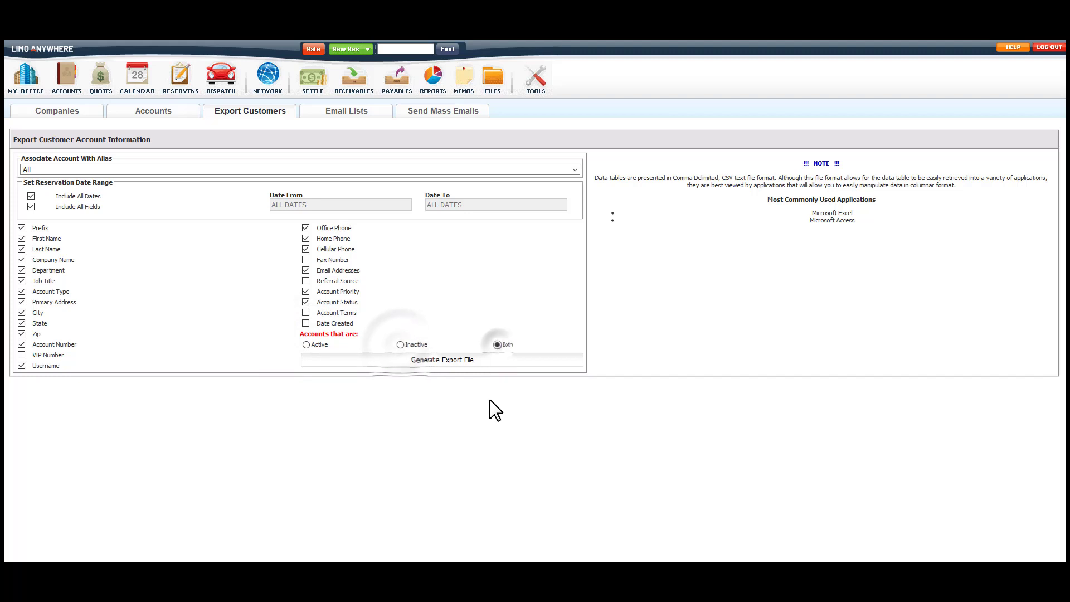
# Generate the customer export and save demo-video_20200909.csv.
pyautogui.click(455, 361)
pyautogui.click(59, 188)
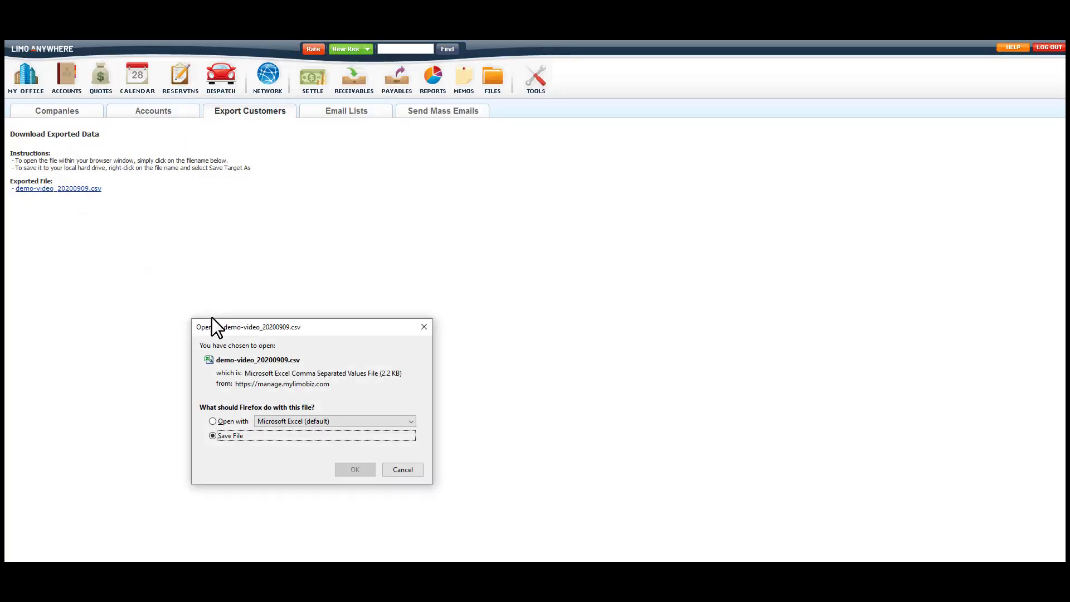
pyautogui.click(368, 469)
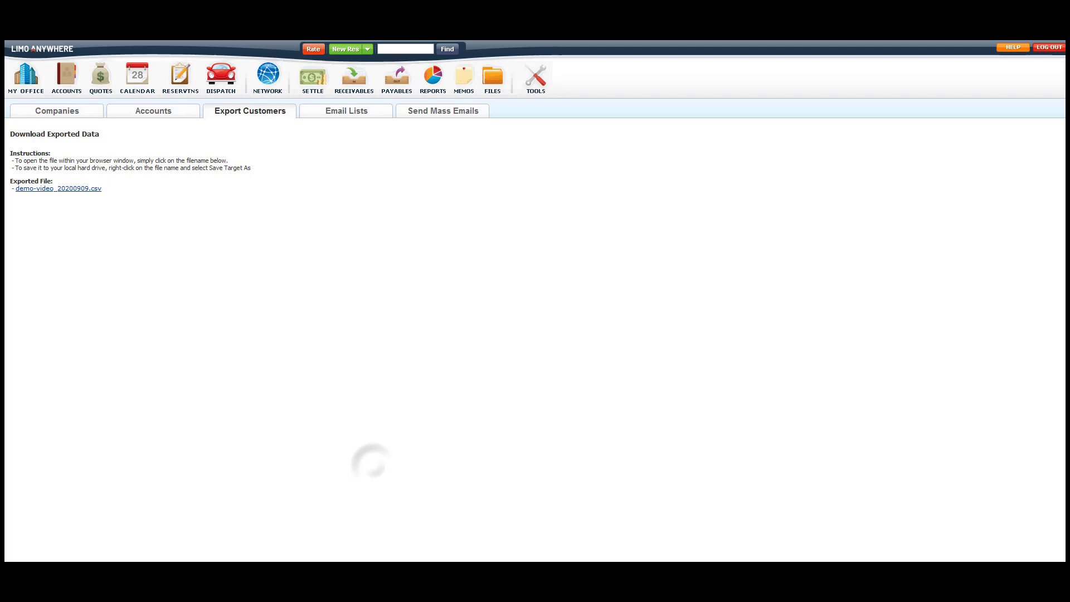
# Set up an email list export from both reservations and quotes, including Pickup Date, Occasion, Vehicle Type, Referral Source, Primary Phone and Quote Date.
pyautogui.click(329, 110)
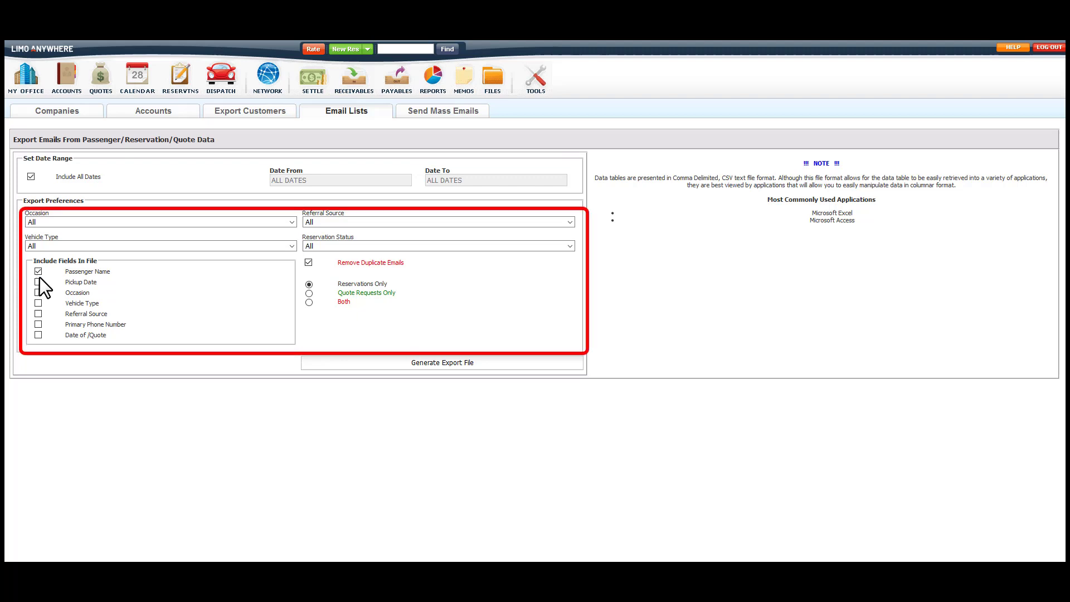
pyautogui.click(37, 293)
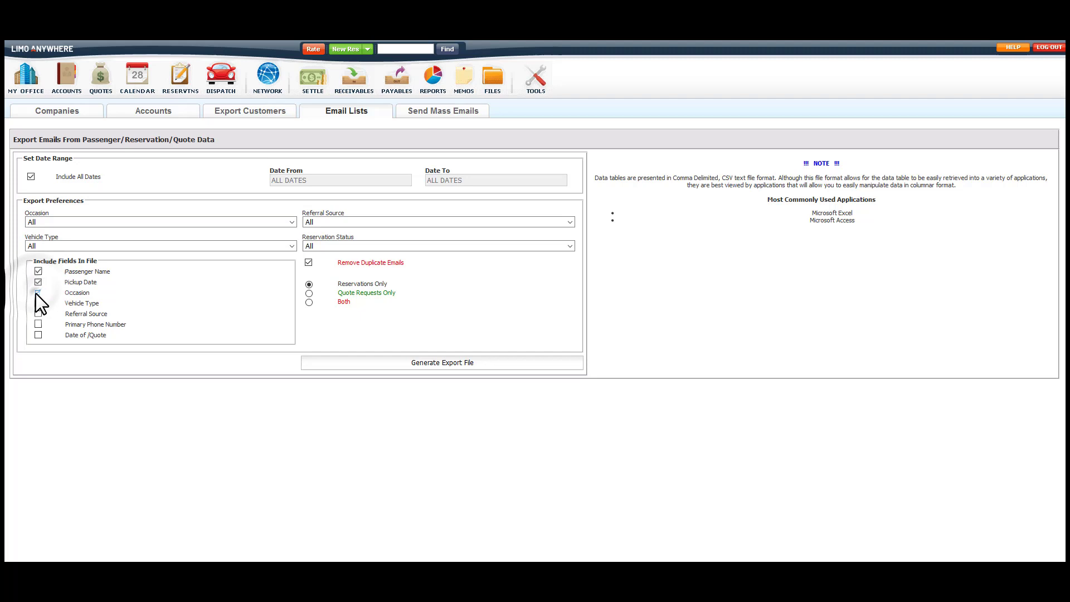
pyautogui.click(37, 303)
pyautogui.click(38, 313)
pyautogui.click(37, 324)
pyautogui.click(38, 335)
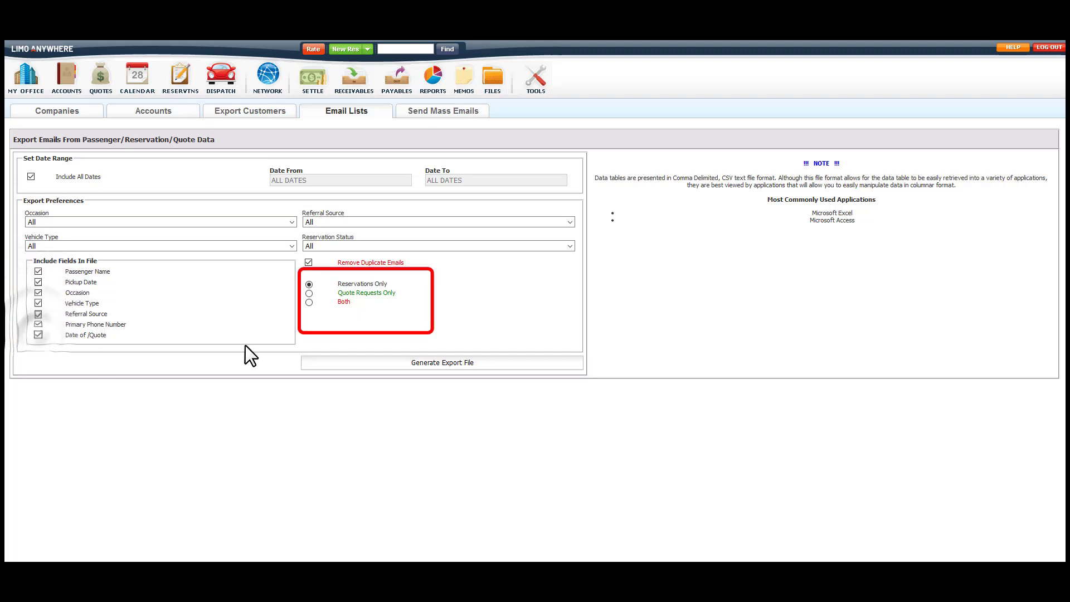
pyautogui.click(309, 303)
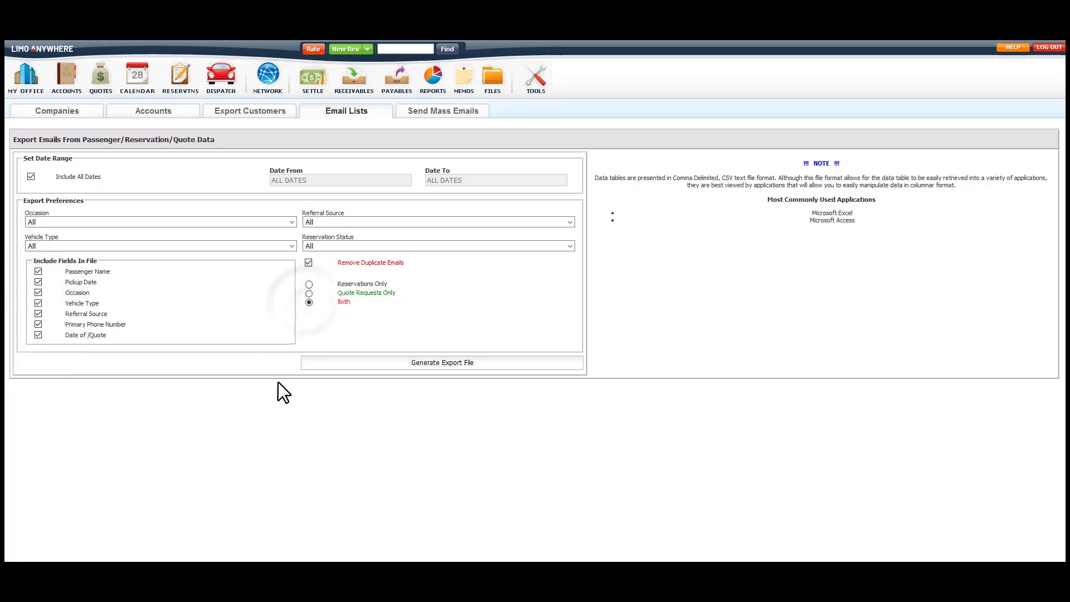
# Generate the email list export and save the CSV file.
pyautogui.click(423, 363)
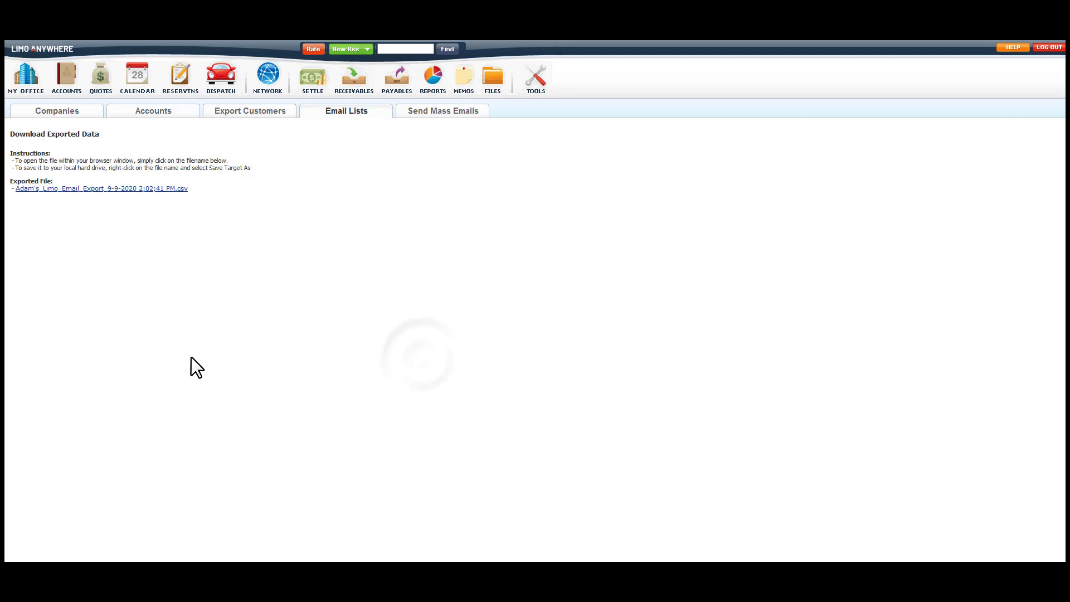
pyautogui.click(144, 187)
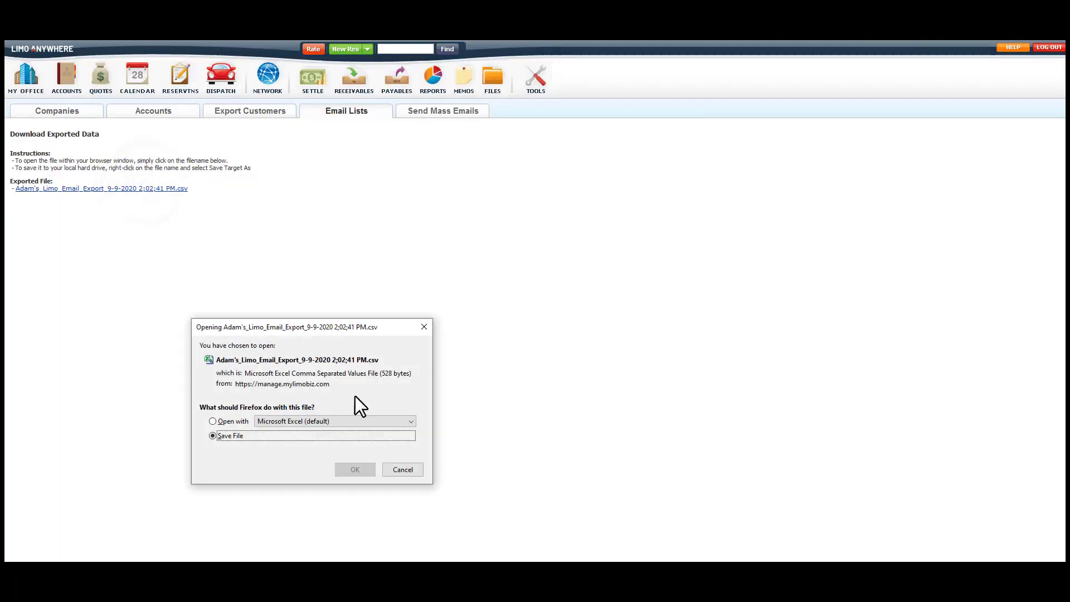
pyautogui.click(346, 470)
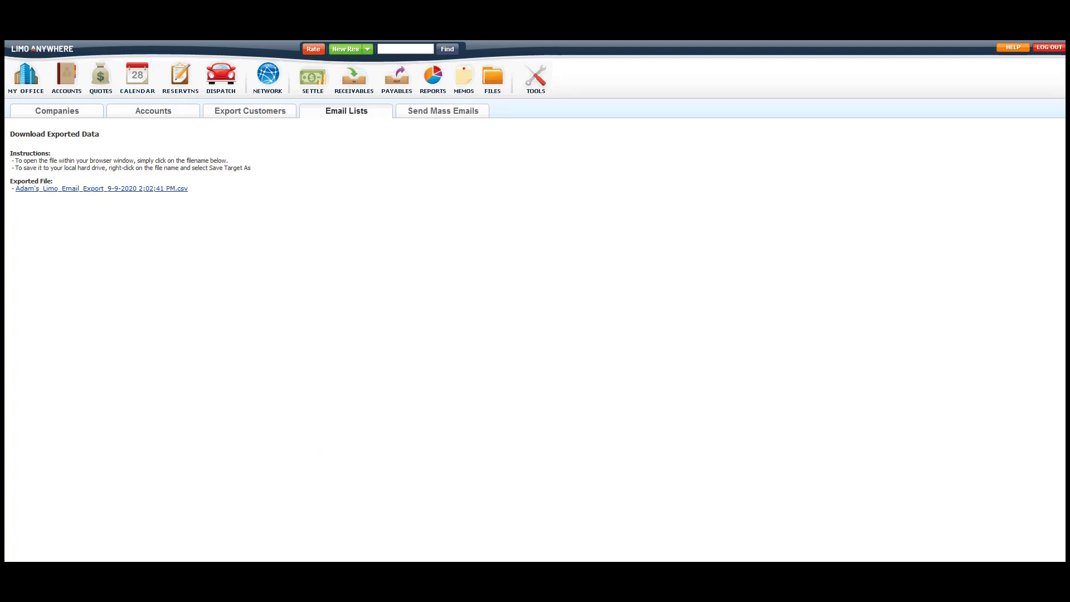
# Go to My Office > Messaging & Template Settings and show the Notifications settings.
pyautogui.click(28, 83)
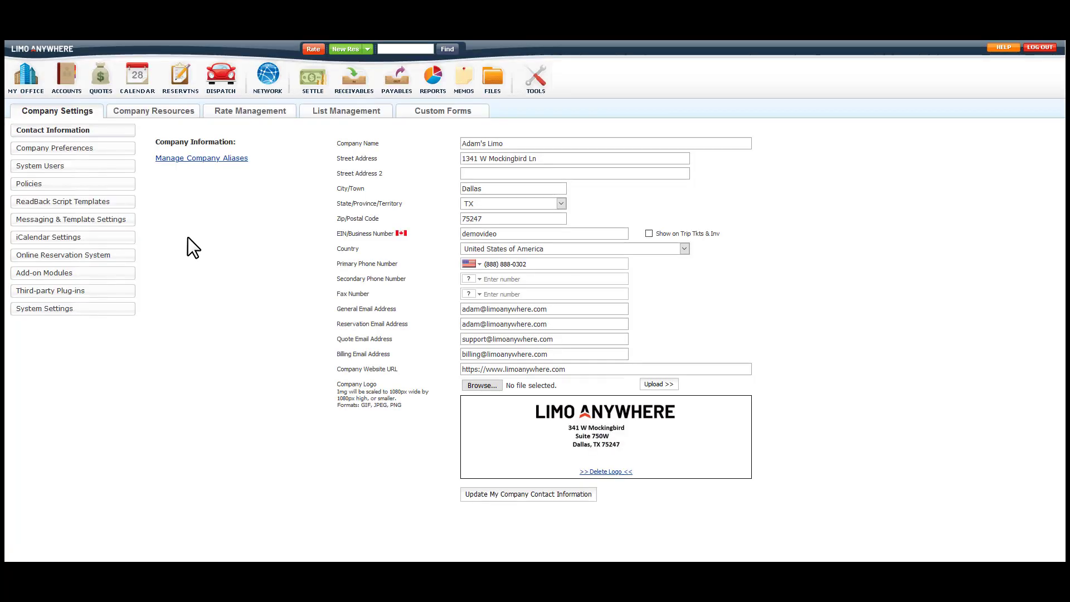
pyautogui.click(115, 220)
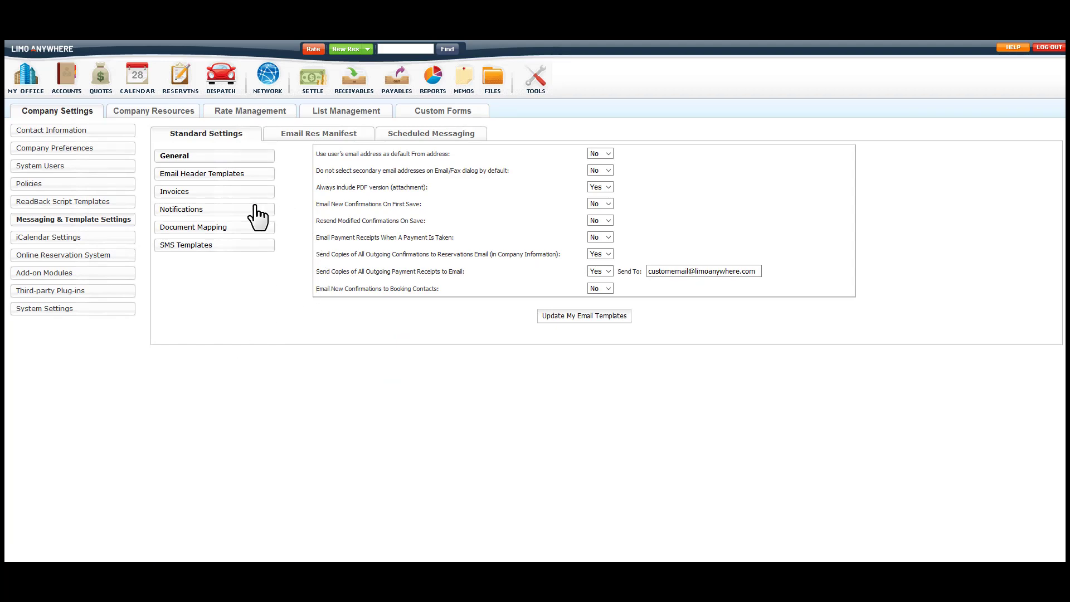
pyautogui.click(185, 210)
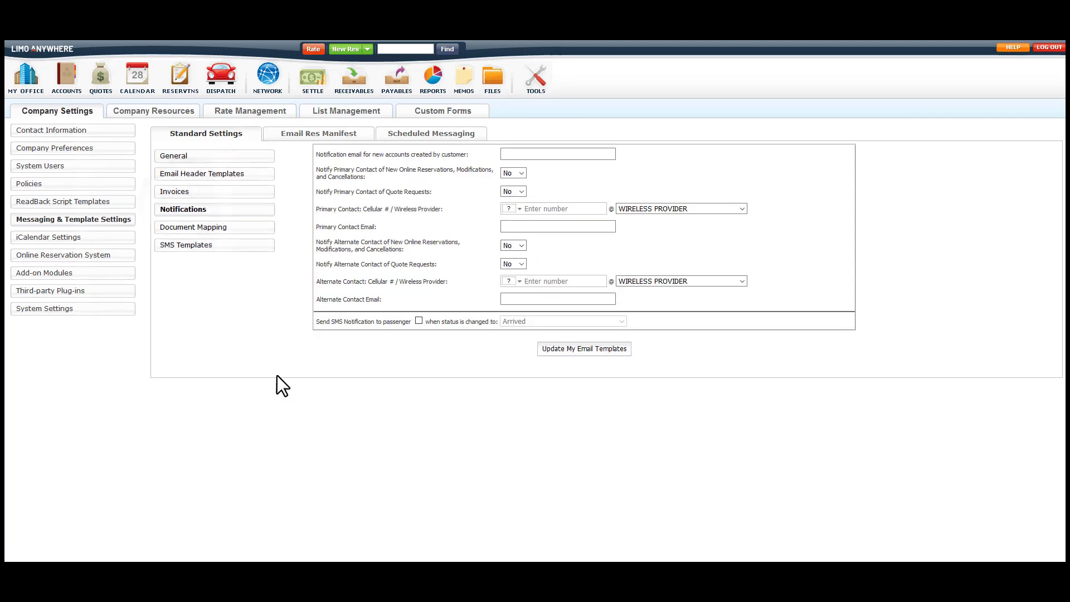
# Enter the support email as the new-account notification address and notify the primary contact of online reservations and quote requests.
pyautogui.click(530, 150)
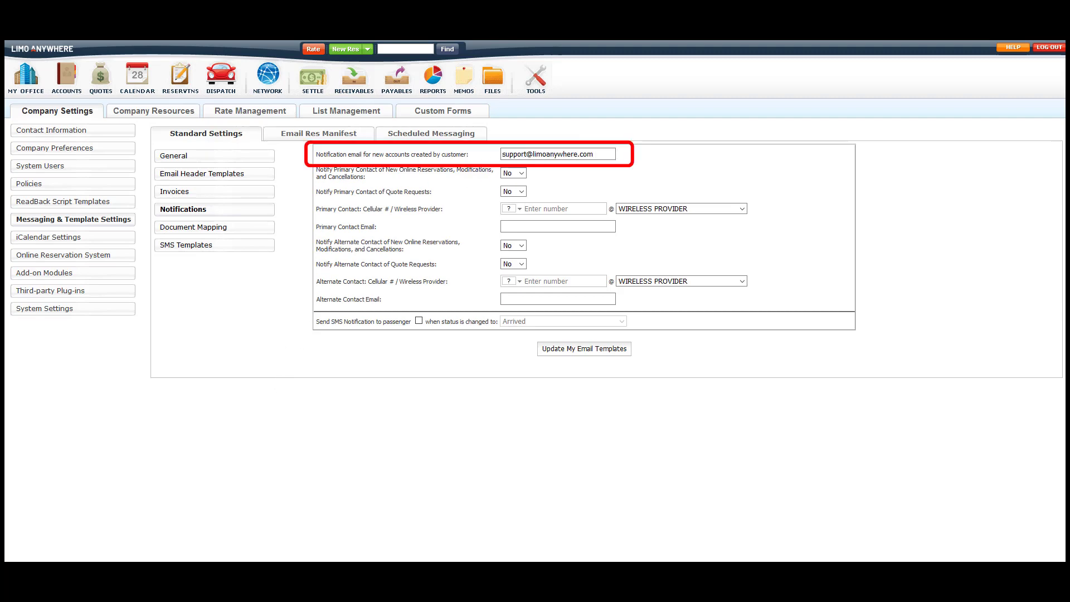
pyautogui.click(513, 173)
pyautogui.click(509, 196)
pyautogui.click(513, 191)
pyautogui.click(508, 215)
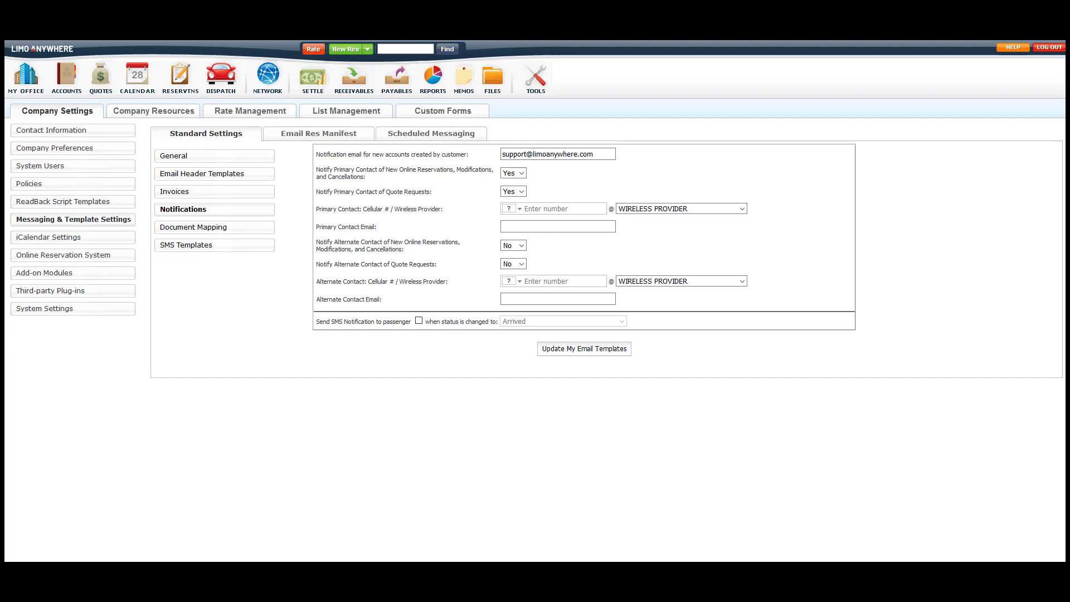
# Give the primary contact a cell phone number, Bell Canada as provider, and the support email address.
pyautogui.click(563, 208)
pyautogui.press('Tab')
pyautogui.hotkey('alt', 'Down')
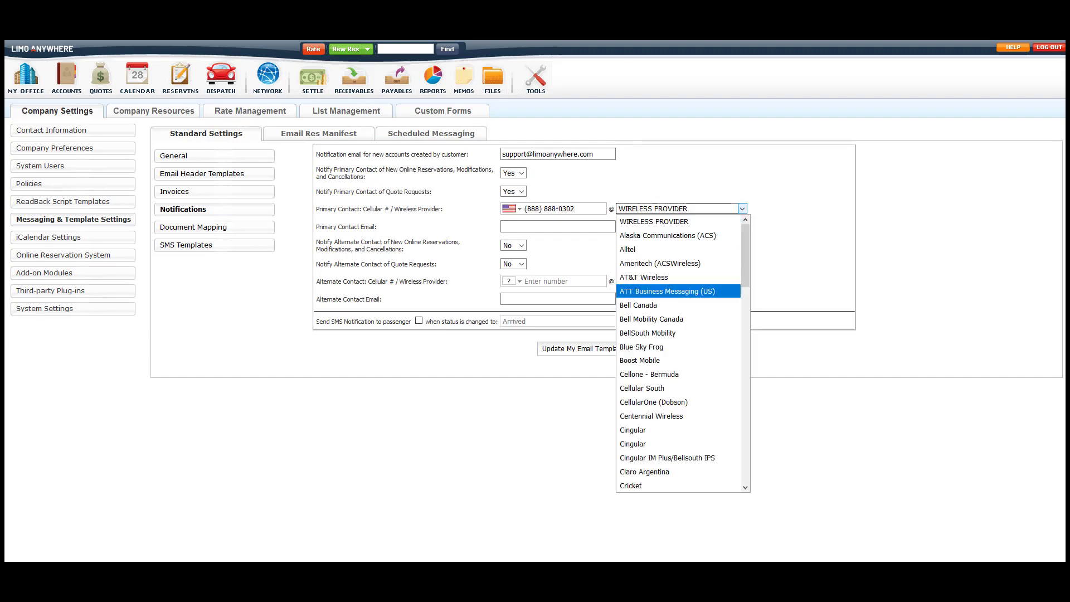
pyautogui.press('Down')
pyautogui.press('Return')
pyautogui.press('Tab')
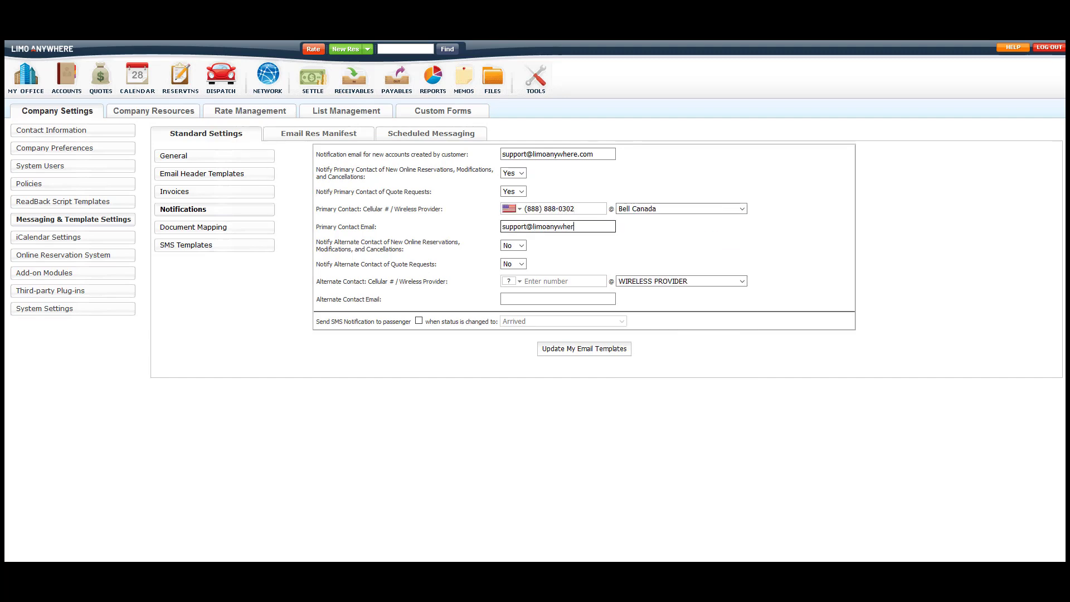
# Give the alternate contact a cell phone number, AT&T Wireless as provider, and a contact email address.
pyautogui.press('Tab')
pyautogui.press('Tab')
pyautogui.press('Tab')
pyautogui.press('Tab')
pyautogui.hotkey('alt', 'Down')
pyautogui.press('Down')
pyautogui.press('Return')
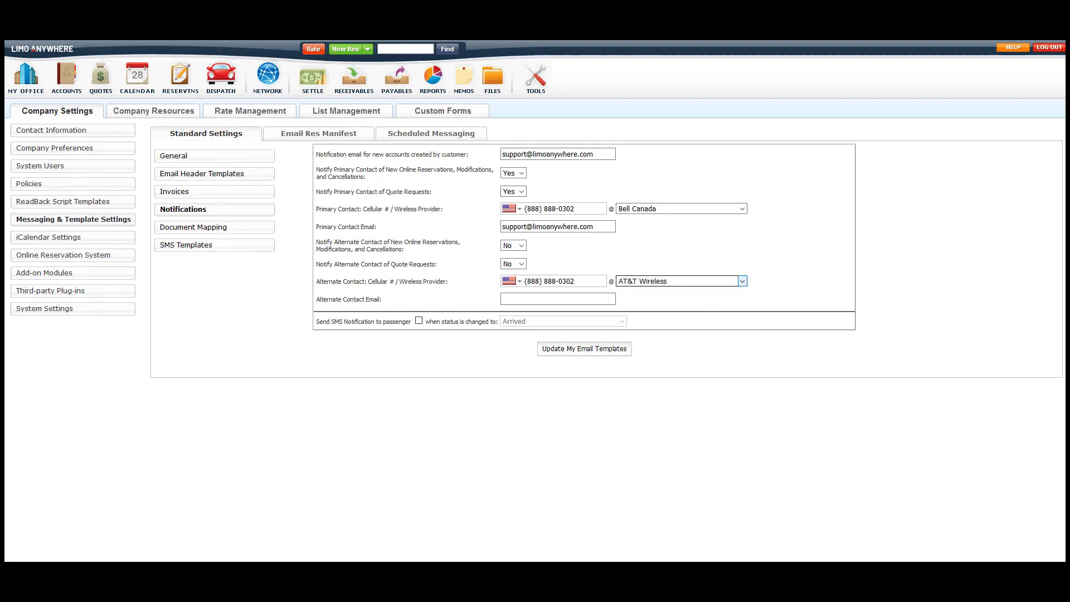
pyautogui.press('Tab')
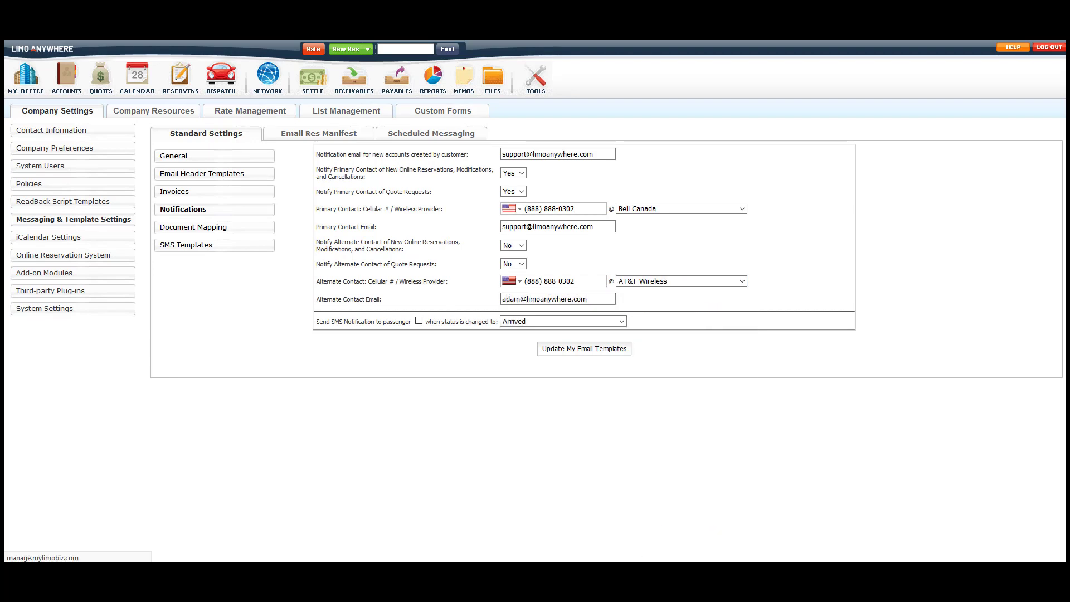
pyautogui.press('Tab')
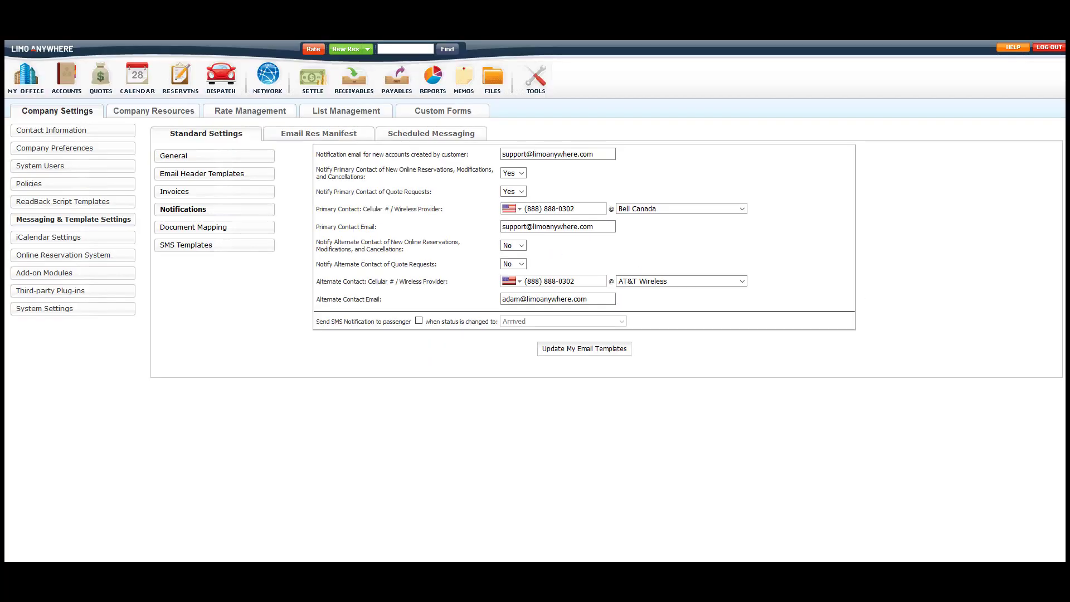